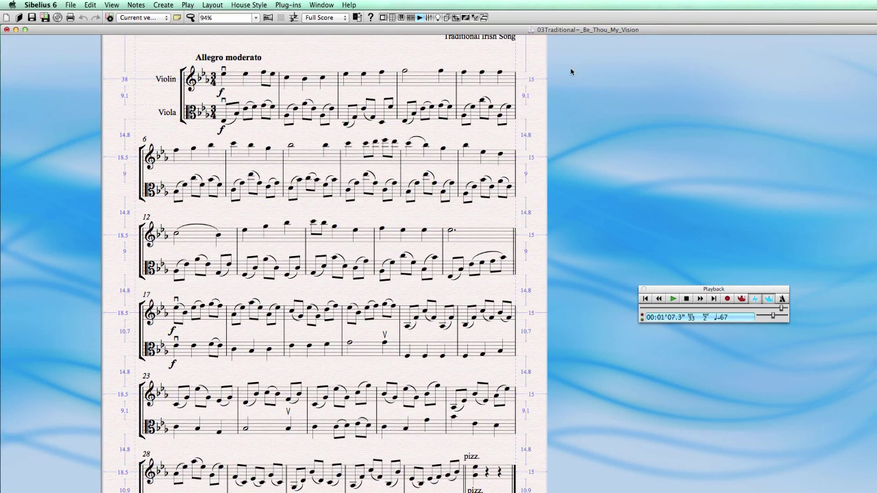
- Scroll around the Be Thou My Vision score to review the title and final systems
{"action": "left_click_drag", "start_coordinate": [537, 82], "coordinate": [541, 156]}
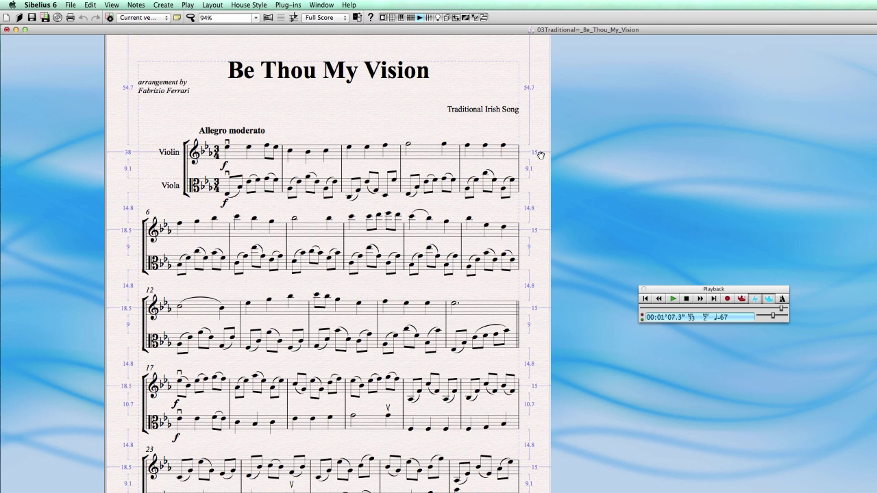
{"action": "left_click_drag", "start_coordinate": [428, 121], "coordinate": [414, 120]}
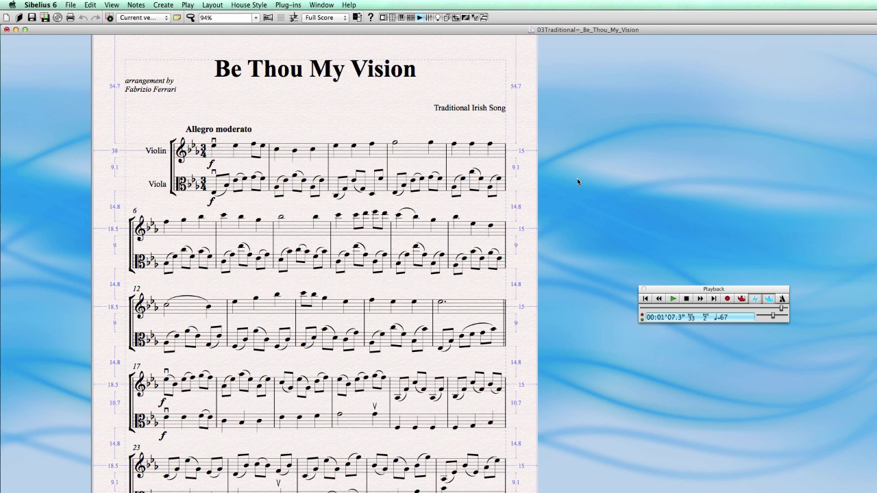
{"action": "left_click_drag", "start_coordinate": [527, 188], "coordinate": [533, 178]}
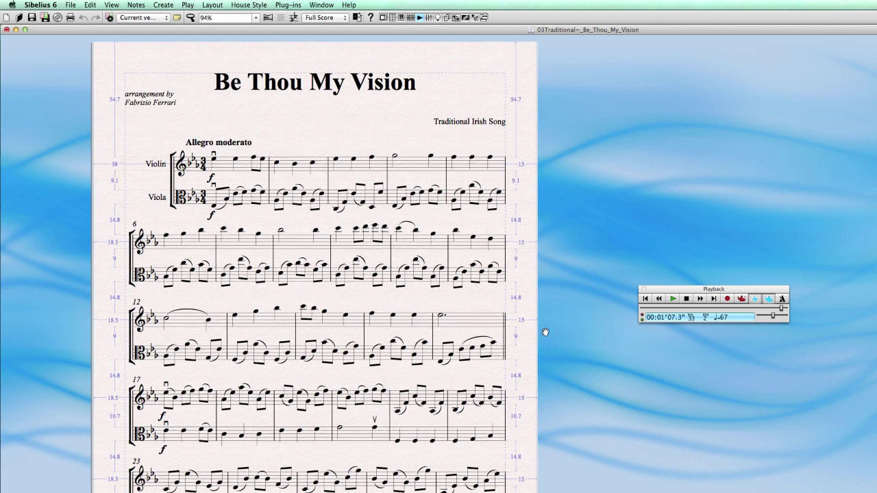
{"action": "left_click_drag", "start_coordinate": [546, 294], "coordinate": [513, 300]}
{"action": "left_click_drag", "start_coordinate": [262, 85], "coordinate": [257, 115]}
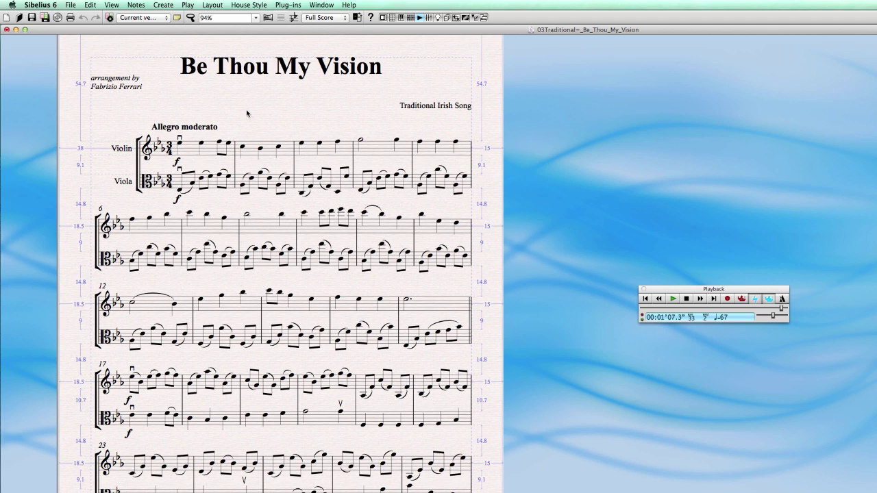
{"action": "scroll", "coordinate": [242, 115], "scroll_direction": "down", "scroll_amount": 1}
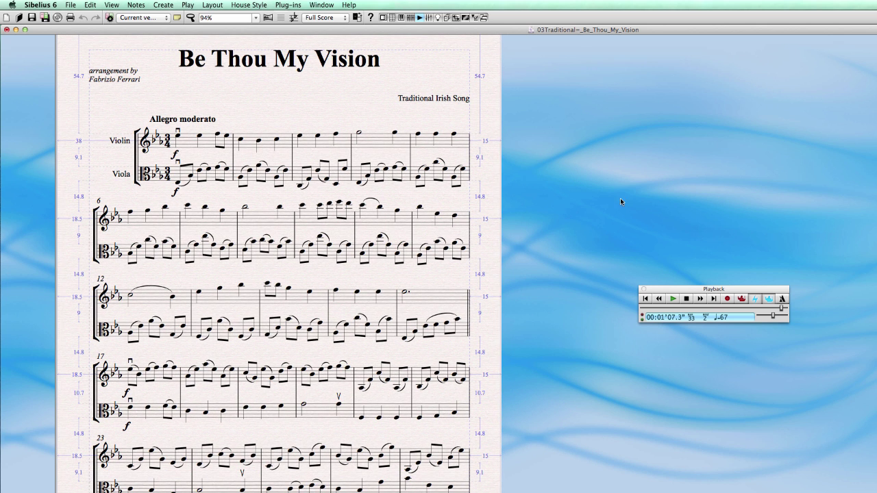
- Show the Mixer window and position it beside the score
{"action": "left_click", "coordinate": [328, 5]}
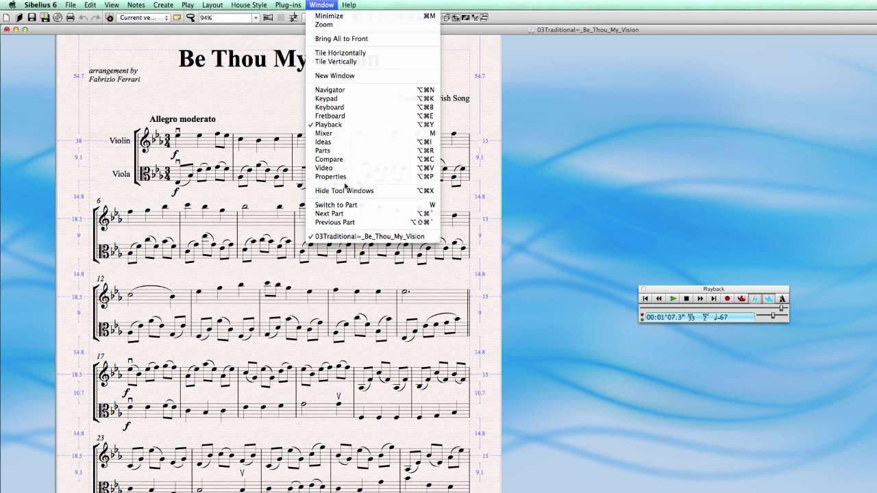
{"action": "left_click", "coordinate": [343, 135]}
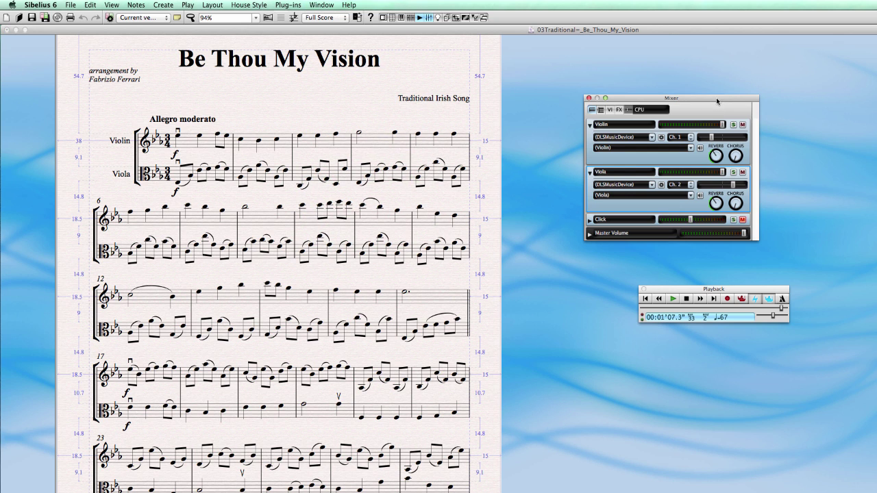
{"action": "left_click_drag", "start_coordinate": [717, 98], "coordinate": [638, 86]}
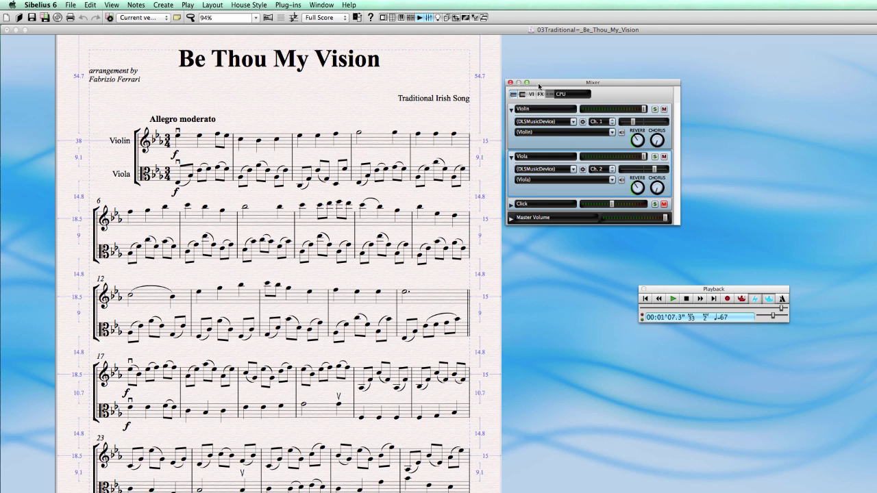
{"action": "left_click_drag", "start_coordinate": [540, 86], "coordinate": [547, 76]}
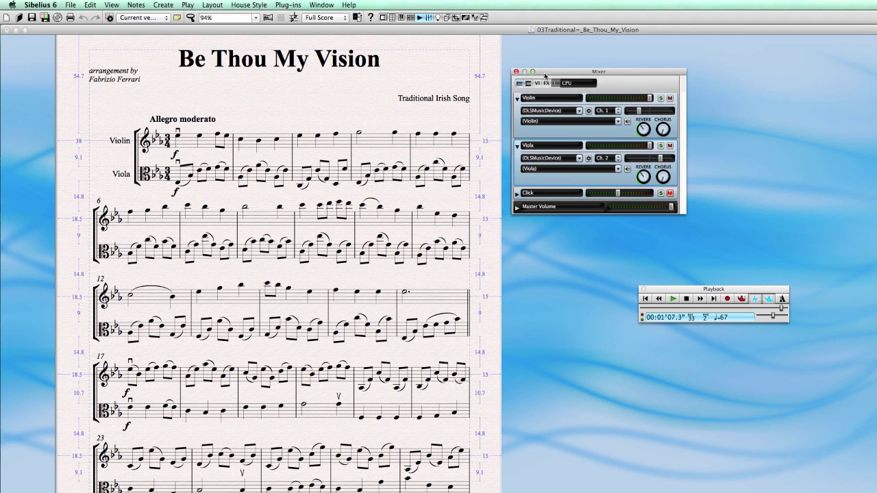
{"action": "left_click", "coordinate": [163, 5]}
{"action": "mouse_move", "coordinate": [187, 161]}
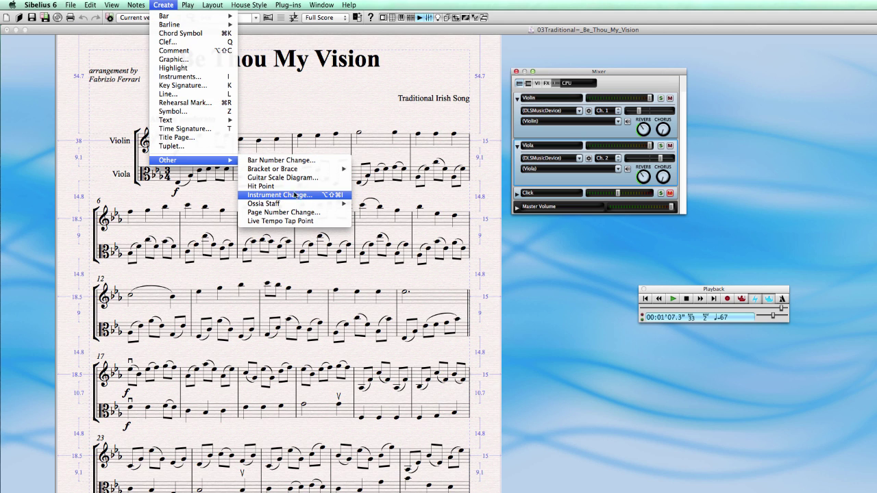
{"action": "left_click", "coordinate": [373, 125]}
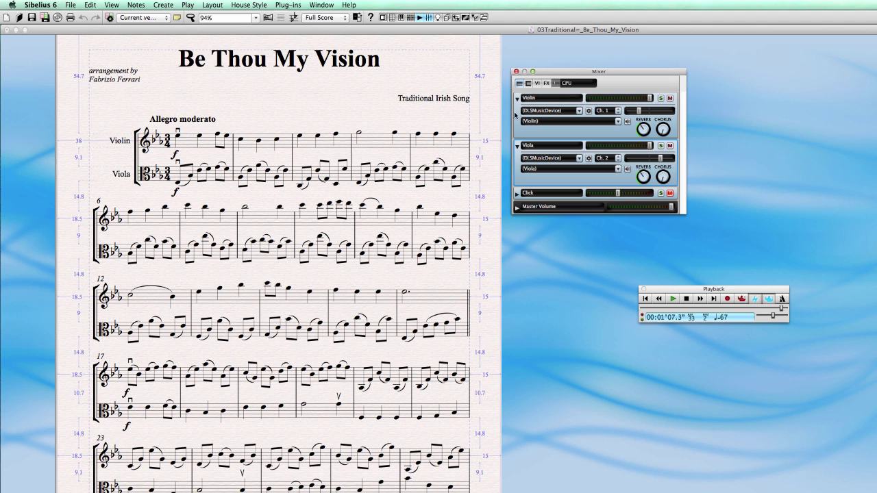
{"action": "left_click_drag", "start_coordinate": [574, 73], "coordinate": [566, 65]}
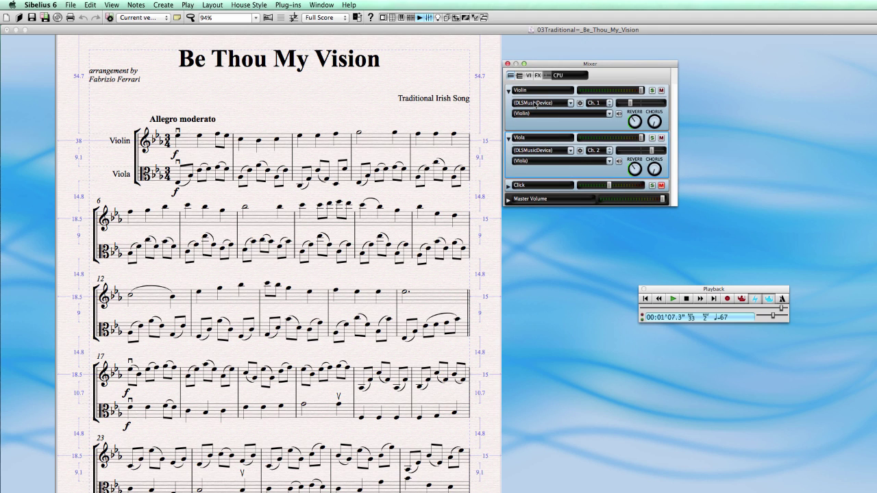
- Check the Violin and Viola playback devices, leaving both on DLSMusicDevice channels 1 and 2
{"action": "left_click", "coordinate": [536, 104]}
{"action": "left_click", "coordinate": [517, 105]}
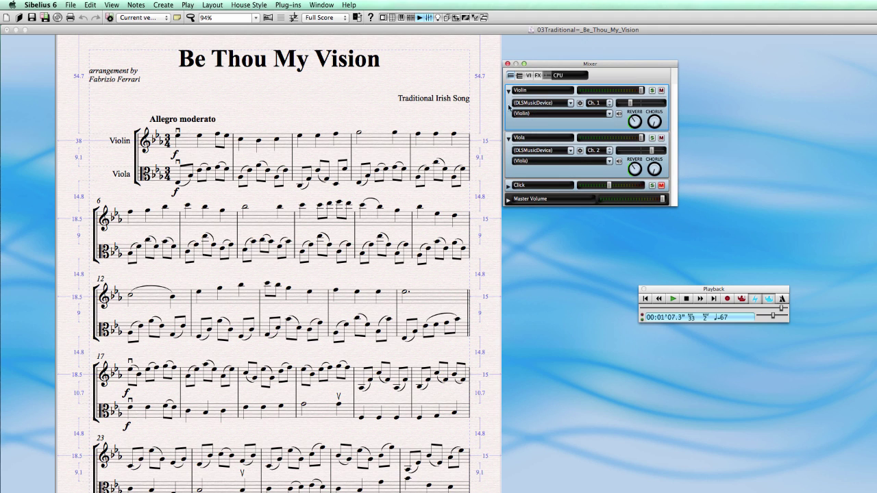
{"action": "left_click", "coordinate": [532, 106]}
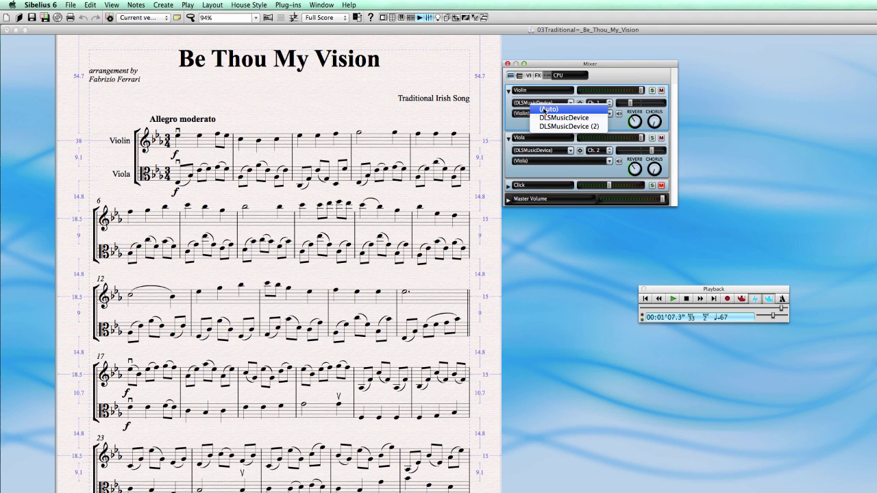
{"action": "left_click", "coordinate": [545, 111]}
{"action": "left_click", "coordinate": [533, 150]}
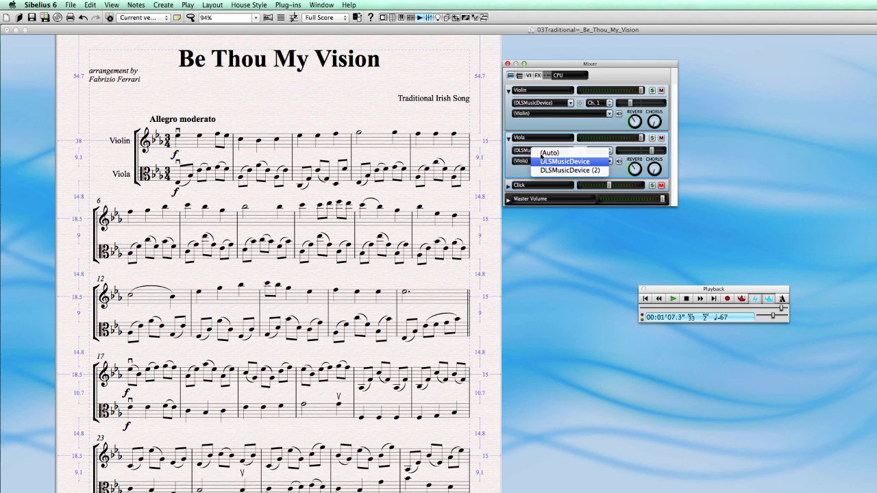
{"action": "left_click", "coordinate": [550, 156]}
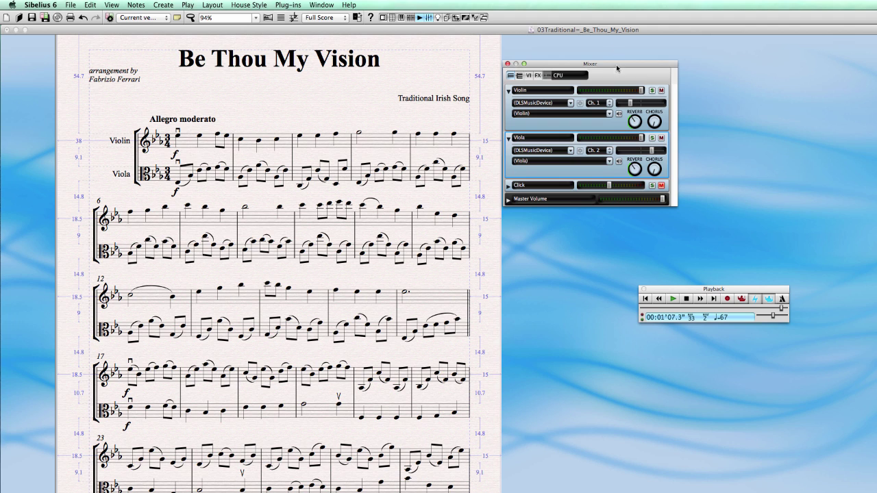
- Lower Violin volume to 108, max the master volume, pan Viola to 51, then close the Mixer
{"action": "left_click_drag", "start_coordinate": [617, 67], "coordinate": [620, 56]}
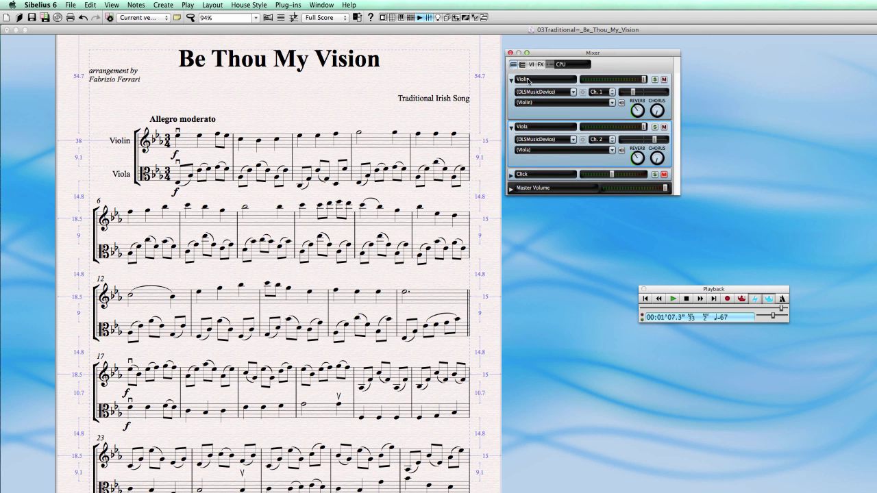
{"action": "mouse_move", "coordinate": [649, 79]}
{"action": "left_mouse_down"}
{"action": "mouse_move", "coordinate": [623, 81]}
{"action": "mouse_move", "coordinate": [663, 80]}
{"action": "left_mouse_up"}
{"action": "left_click_drag", "start_coordinate": [645, 130], "coordinate": [648, 130]}
{"action": "left_click_drag", "start_coordinate": [664, 189], "coordinate": [700, 190]}
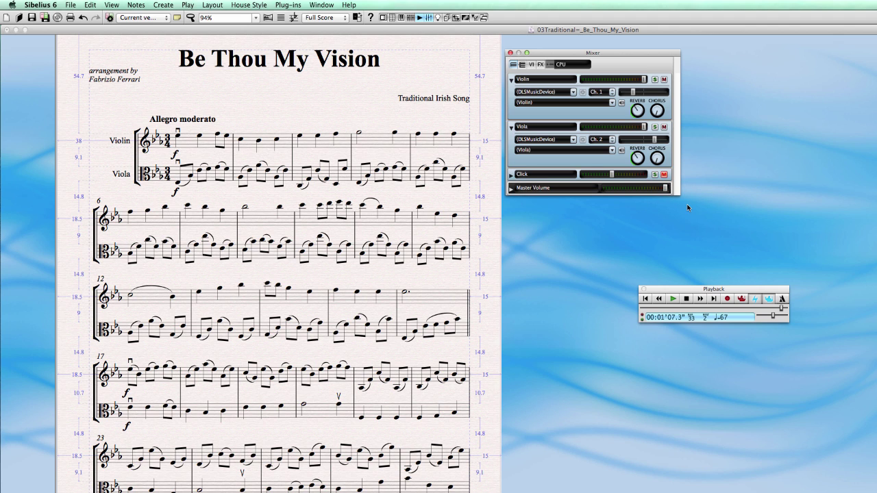
{"action": "left_click", "coordinate": [633, 93]}
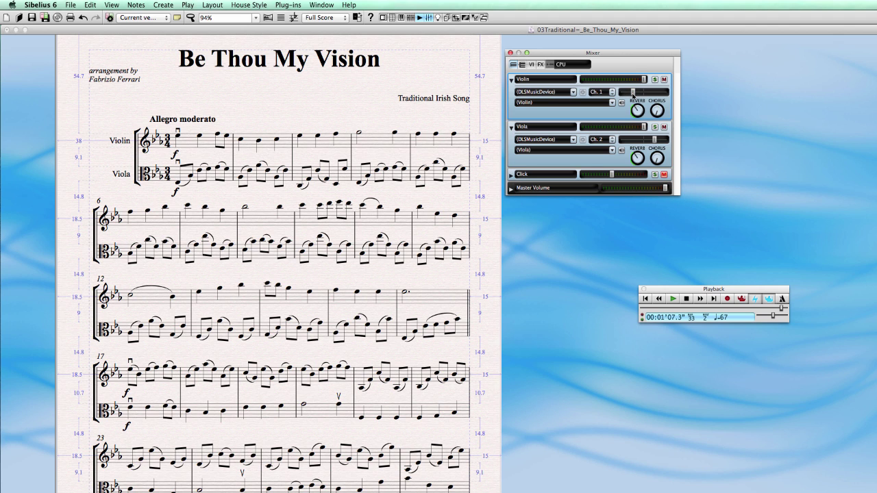
{"action": "left_click", "coordinate": [655, 141]}
{"action": "left_click_drag", "start_coordinate": [656, 143], "coordinate": [657, 143]}
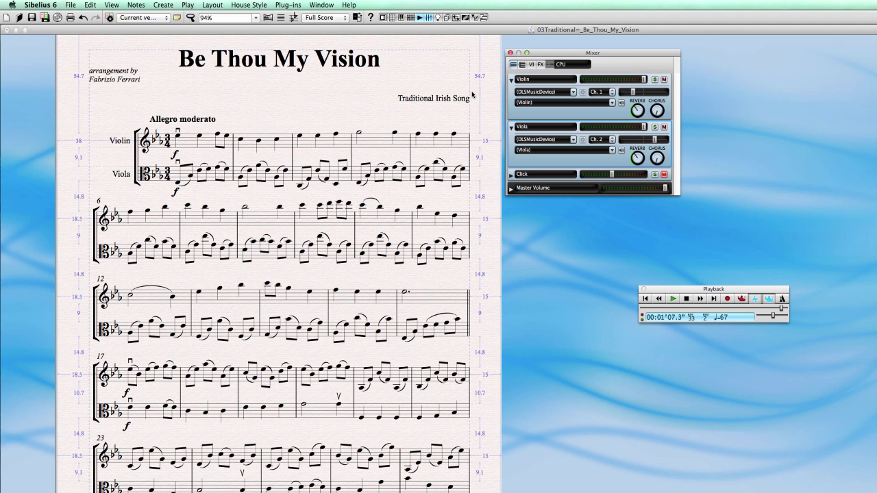
{"action": "left_click", "coordinate": [510, 53]}
{"action": "left_click_drag", "start_coordinate": [499, 259], "coordinate": [552, 96]}
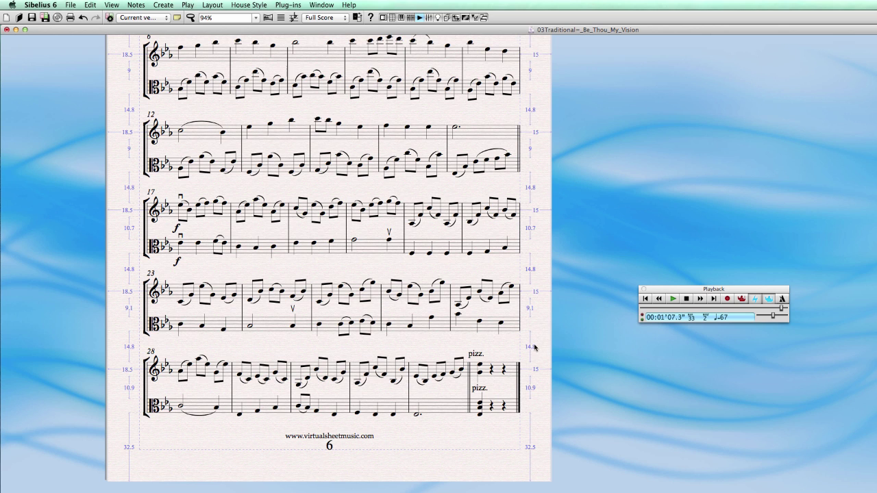
- Show hidden objects in the score and nudge the rall. marking slightly up
{"action": "left_click", "coordinate": [112, 4]}
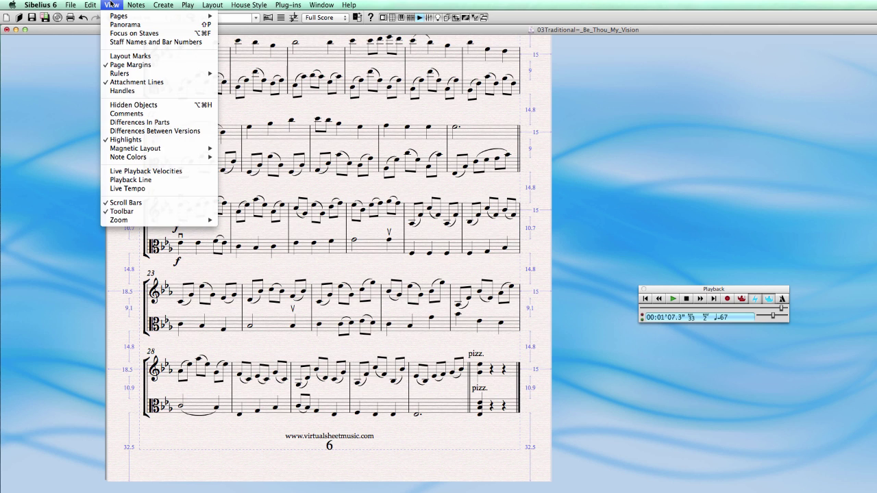
{"action": "left_click", "coordinate": [140, 105]}
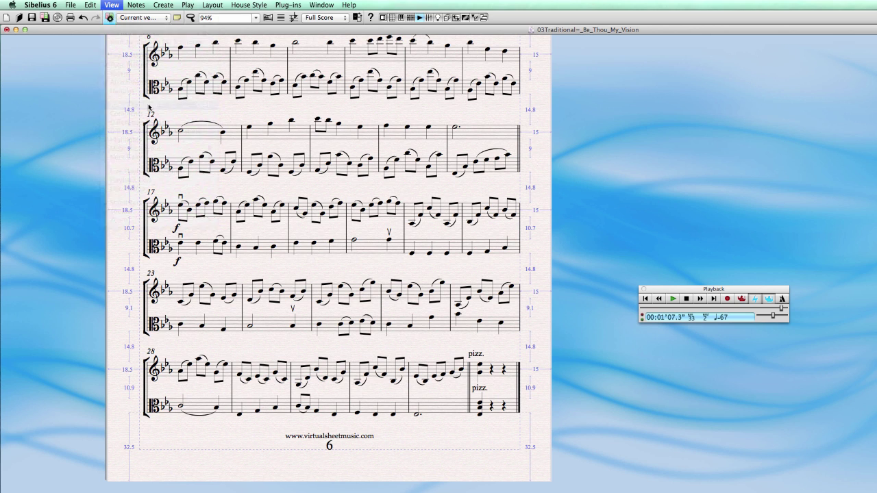
{"action": "left_click_drag", "start_coordinate": [419, 353], "coordinate": [421, 349]}
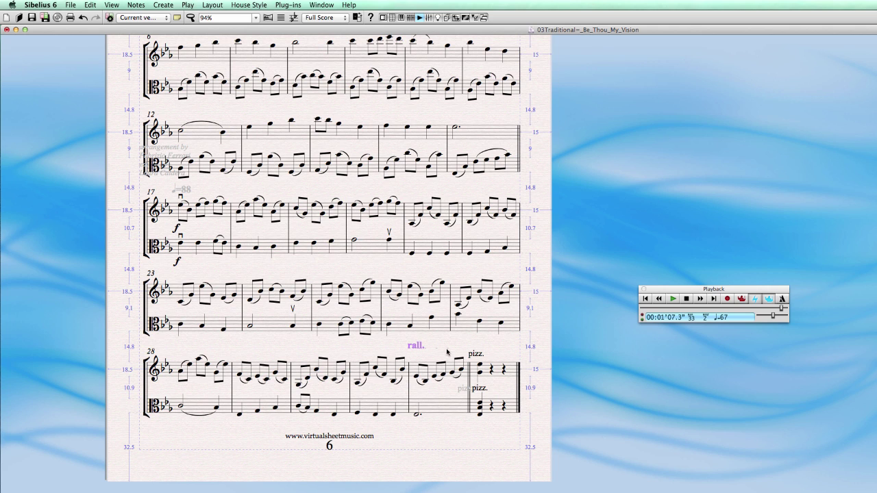
- Play the score from bar 32, then return to the first page
{"action": "left_click", "coordinate": [409, 404]}
{"action": "key", "text": "p"}
{"action": "key", "text": "Home"}
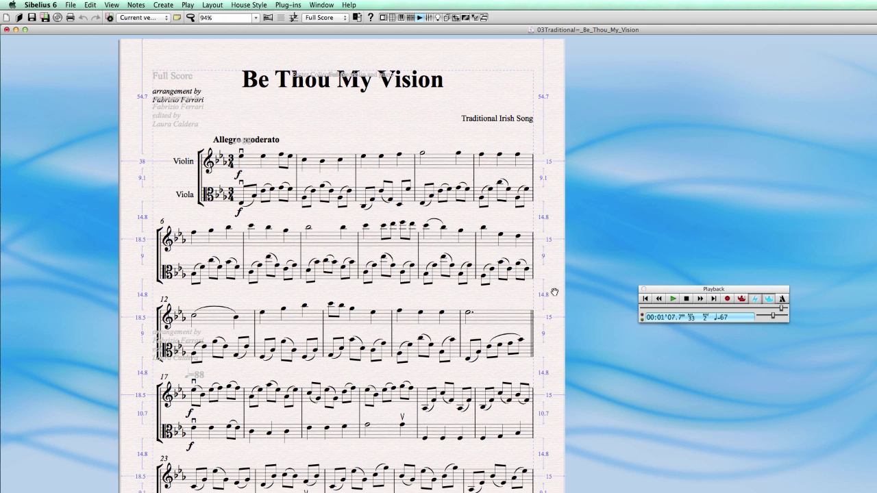
- Open the MIDI export options and choose the playback device setting for export
{"action": "left_click", "coordinate": [70, 5]}
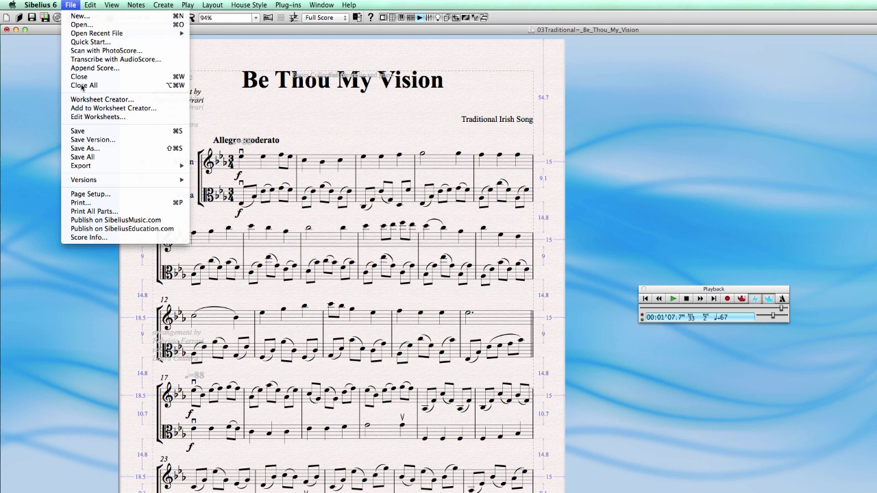
{"action": "mouse_move", "coordinate": [88, 168]}
{"action": "left_click", "coordinate": [237, 194]}
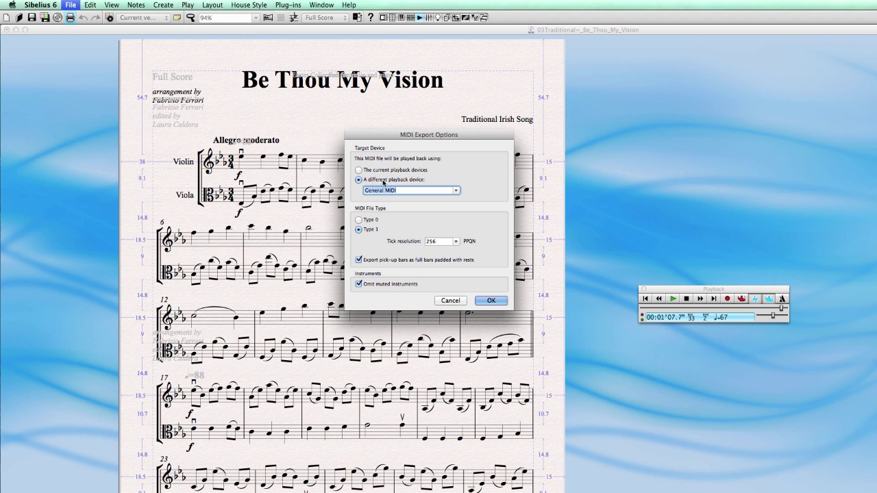
{"action": "left_click", "coordinate": [457, 191]}
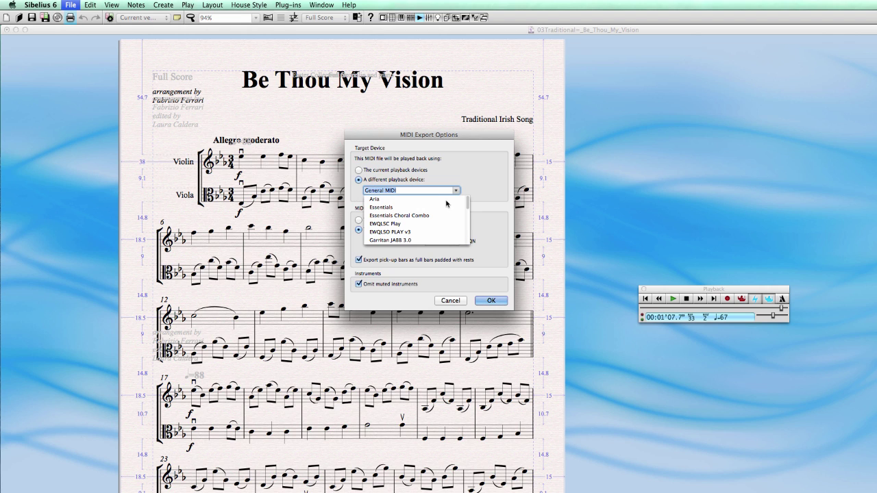
{"action": "mouse_move", "coordinate": [467, 205]}
{"action": "left_mouse_down"}
{"action": "mouse_move", "coordinate": [469, 226]}
{"action": "mouse_move", "coordinate": [459, 200]}
{"action": "left_mouse_up"}
{"action": "left_click", "coordinate": [425, 171]}
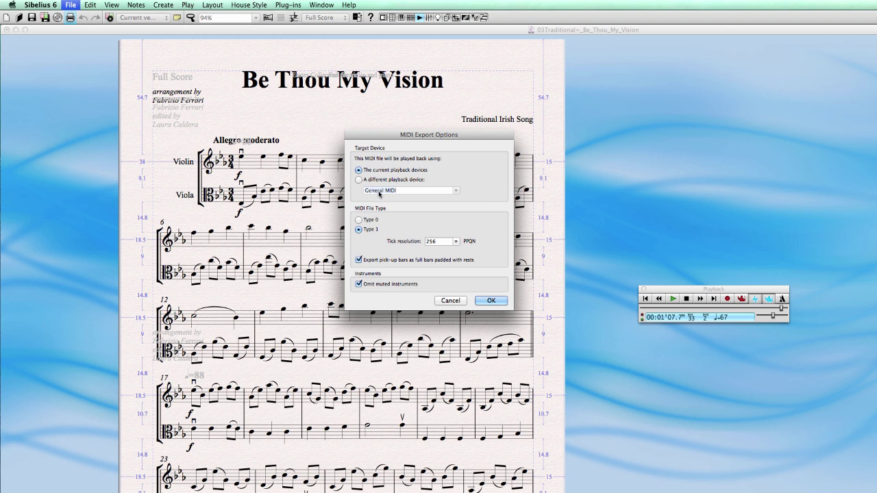
{"action": "left_click", "coordinate": [359, 180]}
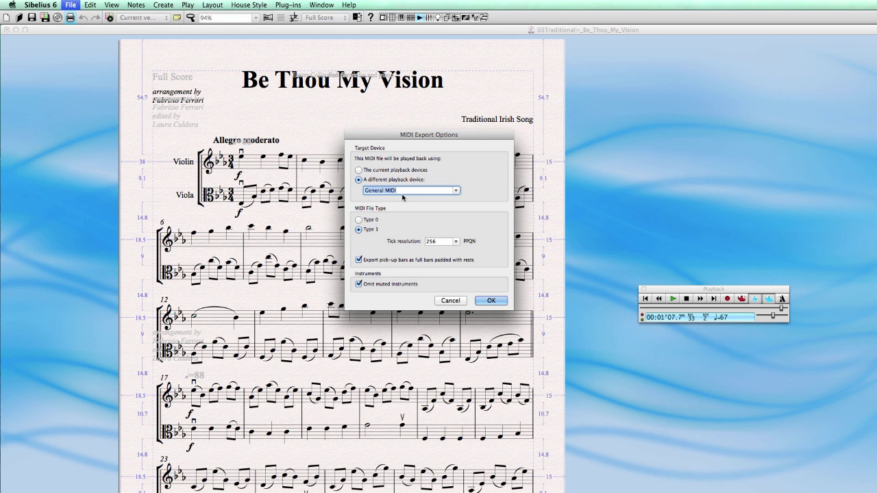
{"action": "left_click_drag", "start_coordinate": [429, 135], "coordinate": [509, 71]}
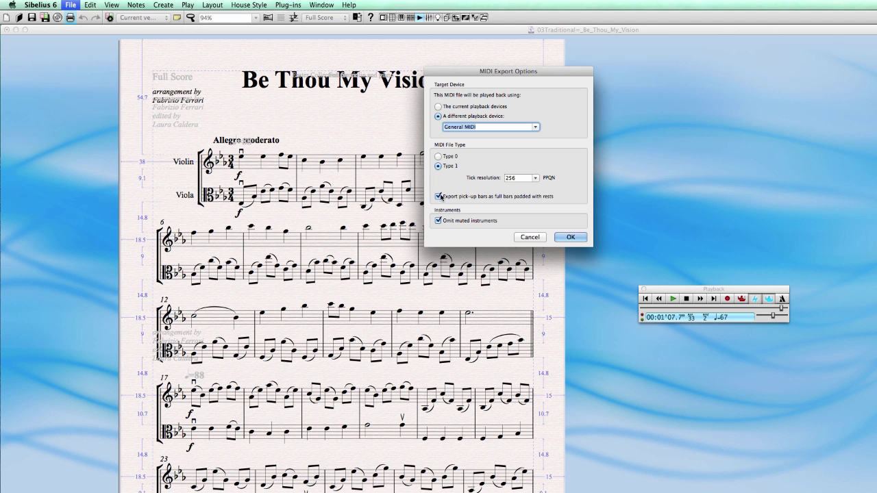
{"action": "left_click_drag", "start_coordinate": [492, 73], "coordinate": [488, 52]}
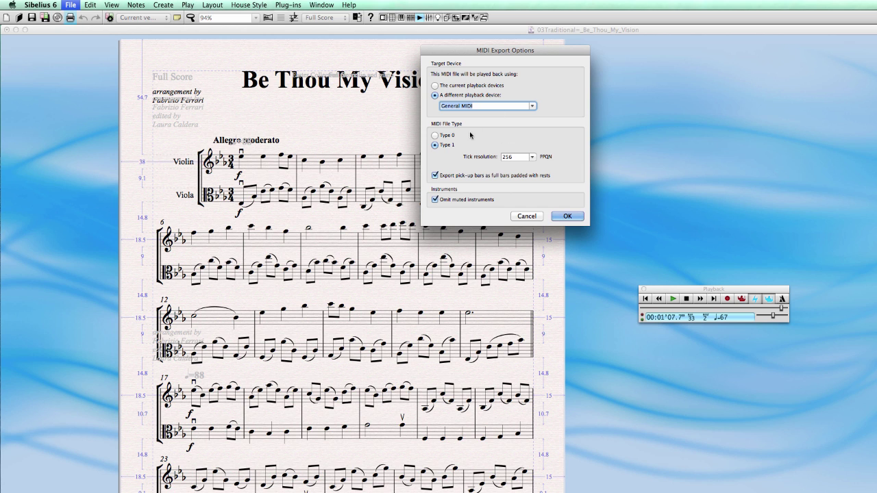
- Save the MIDI file to the Desktop, replacing the older copy, and close the score
{"action": "left_click", "coordinate": [569, 216]}
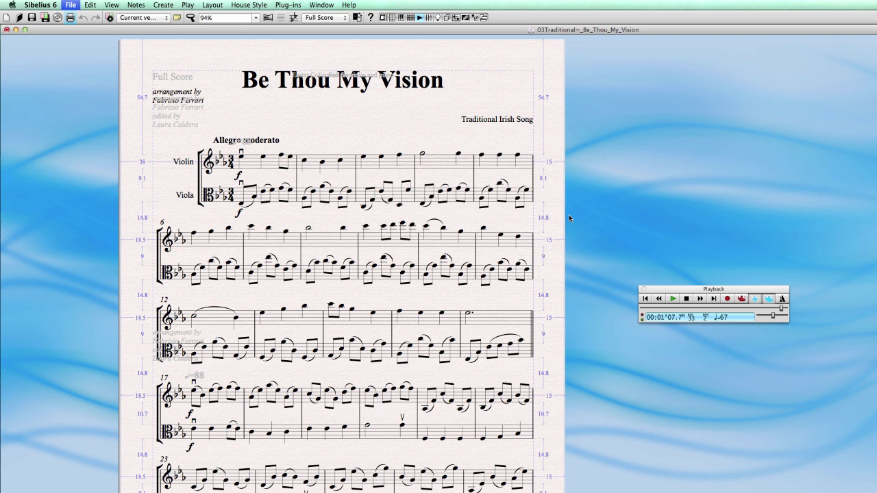
{"action": "scroll", "coordinate": [476, 267], "scroll_direction": "down", "scroll_amount": 3}
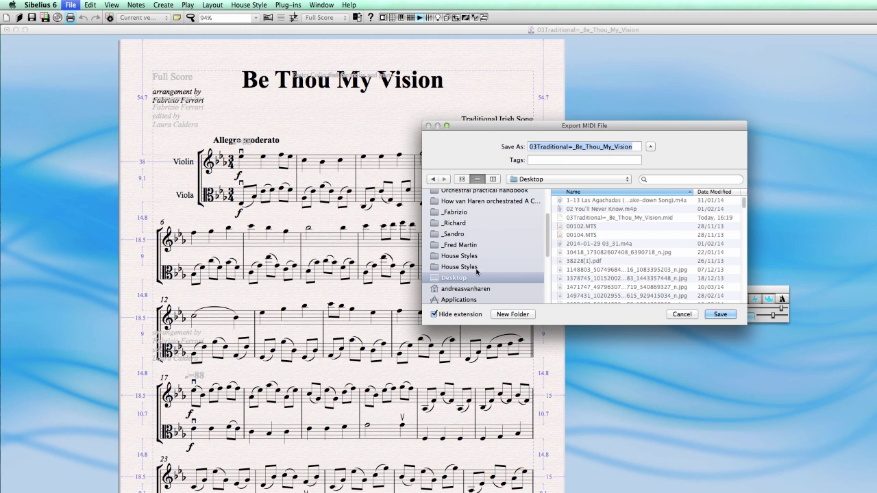
{"action": "left_click", "coordinate": [724, 316]}
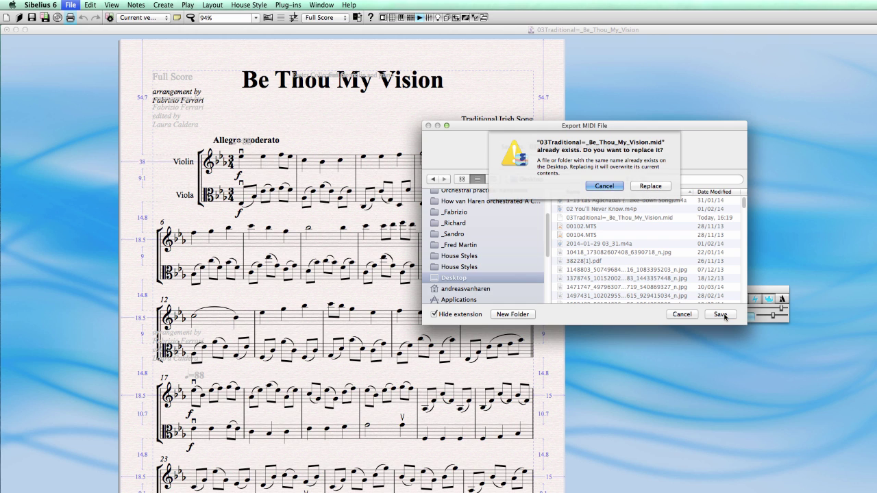
{"action": "left_click", "coordinate": [651, 188]}
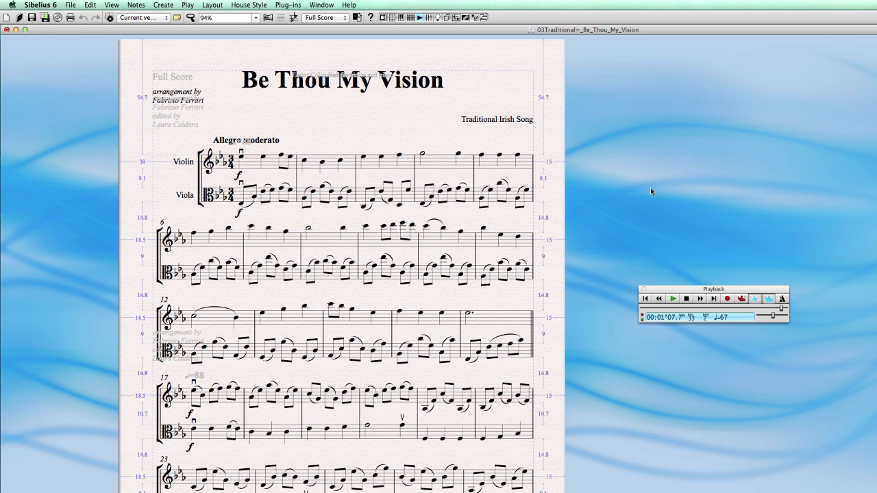
{"action": "left_click", "coordinate": [7, 30]}
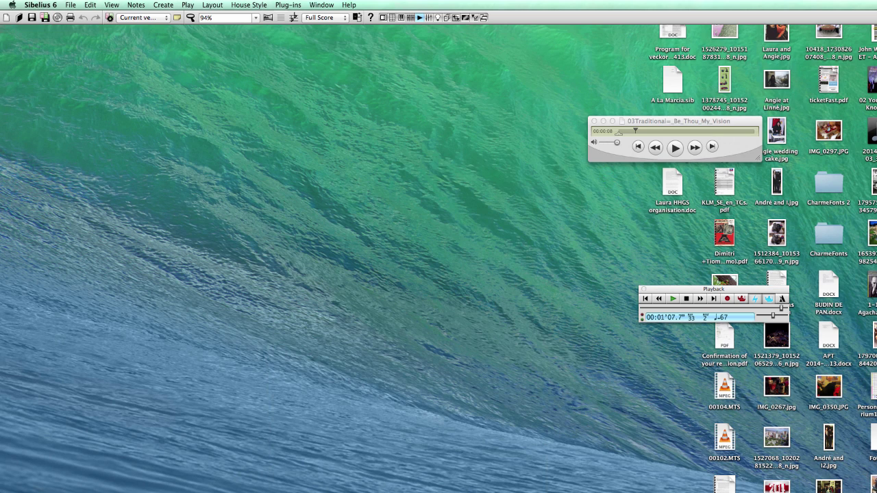
- In the Finder Desktop window, bring up the context menu of 03Traditional=_Be_Thou_My_Vision
{"action": "key", "text": "super+Tab"}
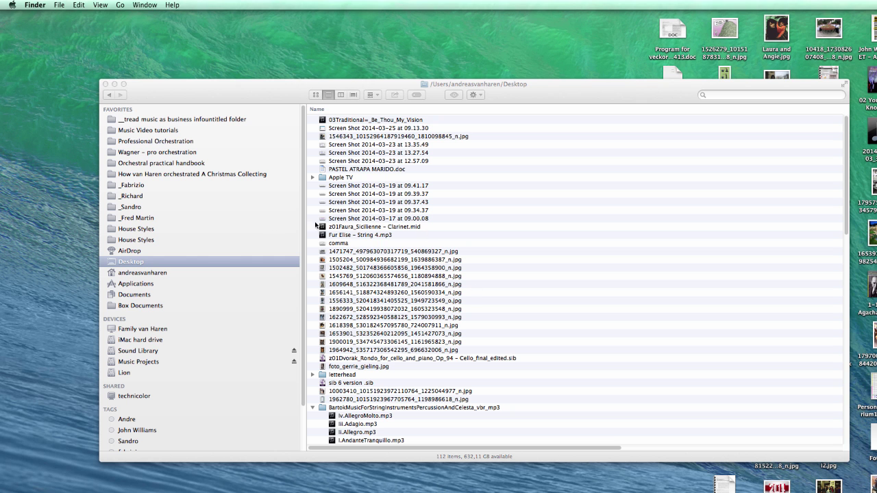
{"action": "left_click", "coordinate": [344, 125]}
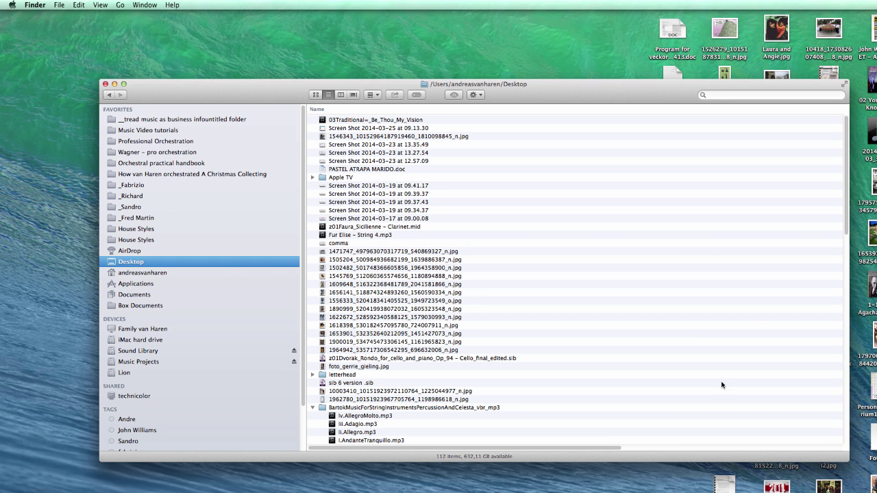
{"action": "left_click_drag", "start_coordinate": [621, 450], "coordinate": [525, 451]}
{"action": "left_click_drag", "start_coordinate": [470, 451], "coordinate": [572, 451]}
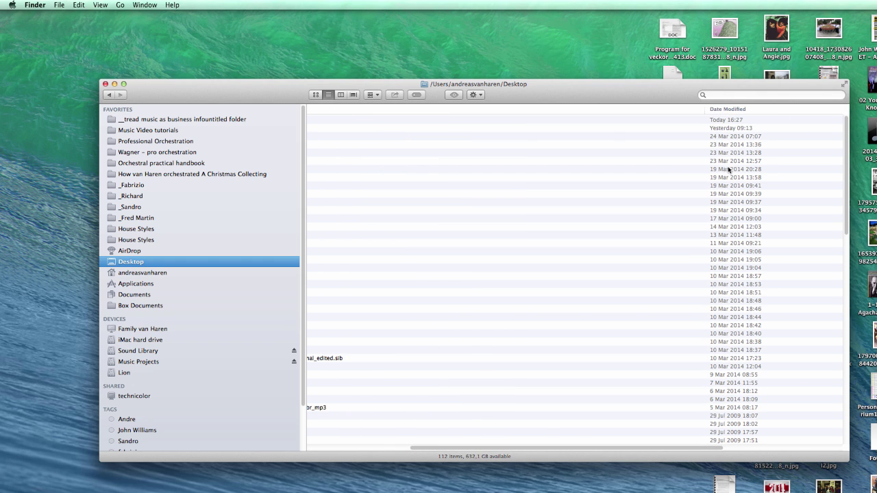
{"action": "left_click_drag", "start_coordinate": [586, 451], "coordinate": [484, 451]}
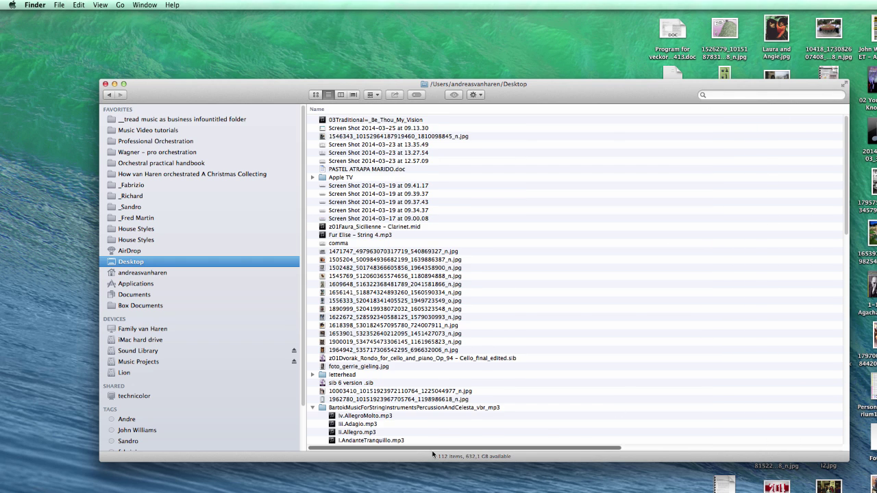
{"action": "right_click", "coordinate": [351, 119]}
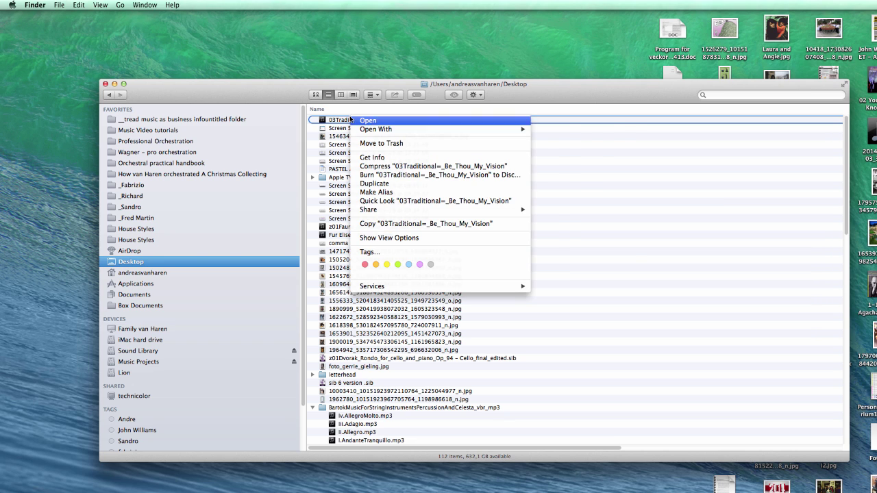
{"action": "mouse_move", "coordinate": [412, 130]}
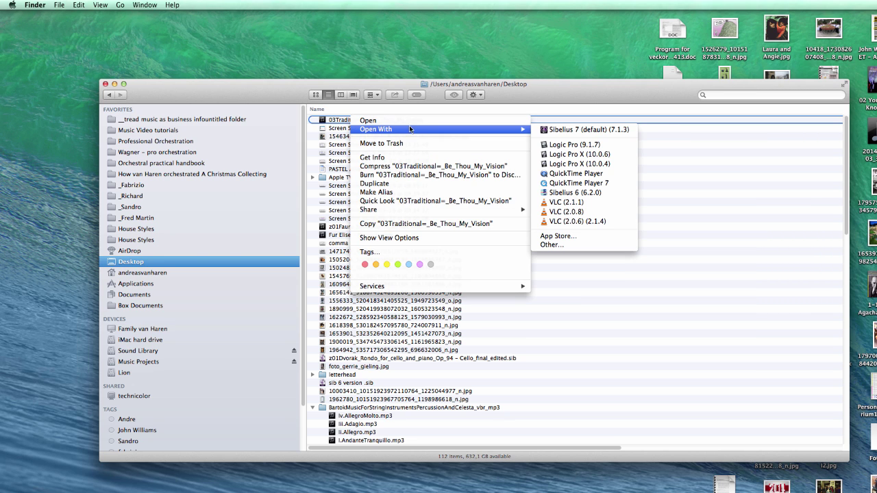
- Open the MIDI file in QuickTime Player 7 and minimize the Finder window
{"action": "left_click", "coordinate": [612, 183]}
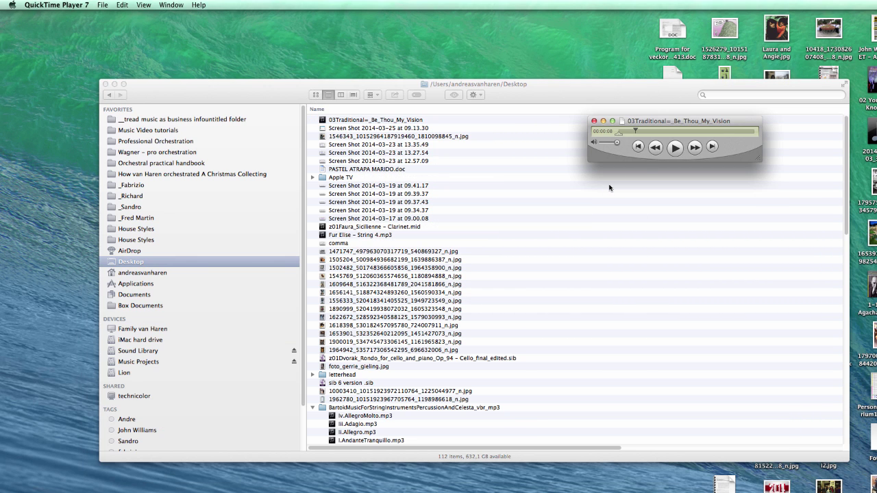
{"action": "left_click", "coordinate": [114, 84]}
{"action": "left_click_drag", "start_coordinate": [636, 123], "coordinate": [209, 189]}
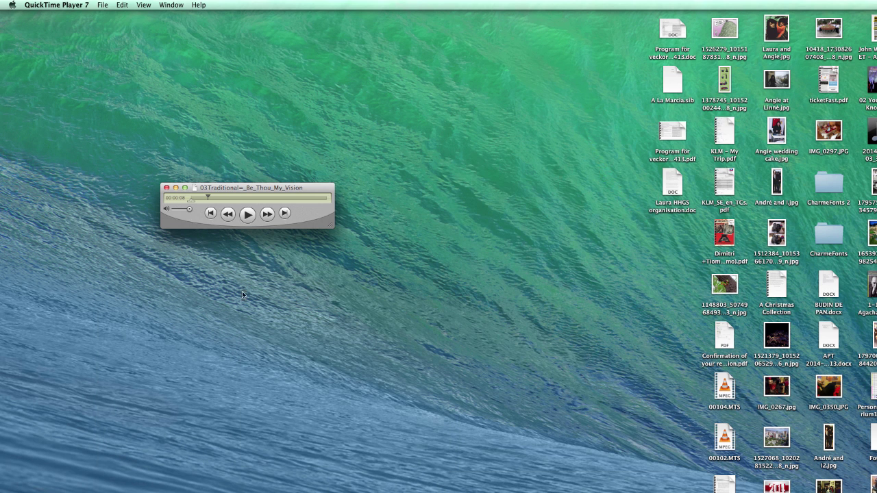
- Play the MIDI file, skip ahead to about 00:00:48, and stop at 00:01:06
{"action": "left_click", "coordinate": [248, 215]}
{"action": "left_click_drag", "start_coordinate": [248, 187], "coordinate": [369, 263]}
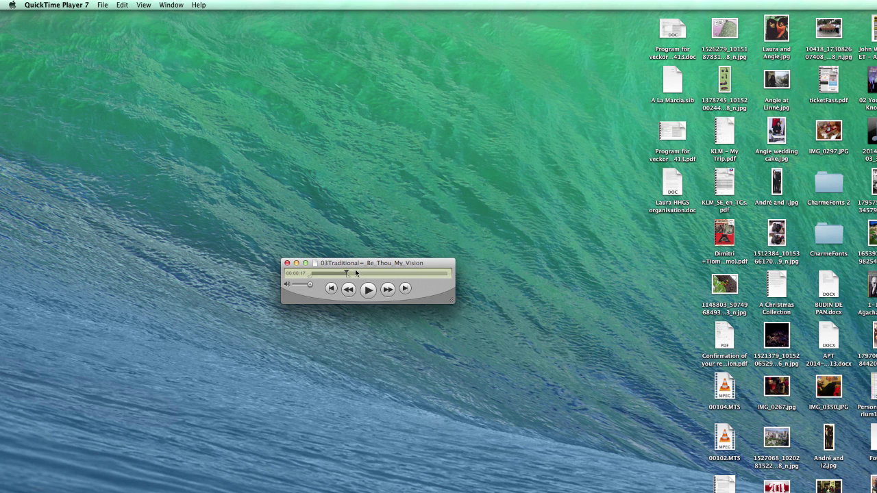
{"action": "left_click_drag", "start_coordinate": [346, 274], "coordinate": [435, 273]}
{"action": "left_click_drag", "start_coordinate": [425, 265], "coordinate": [448, 251]}
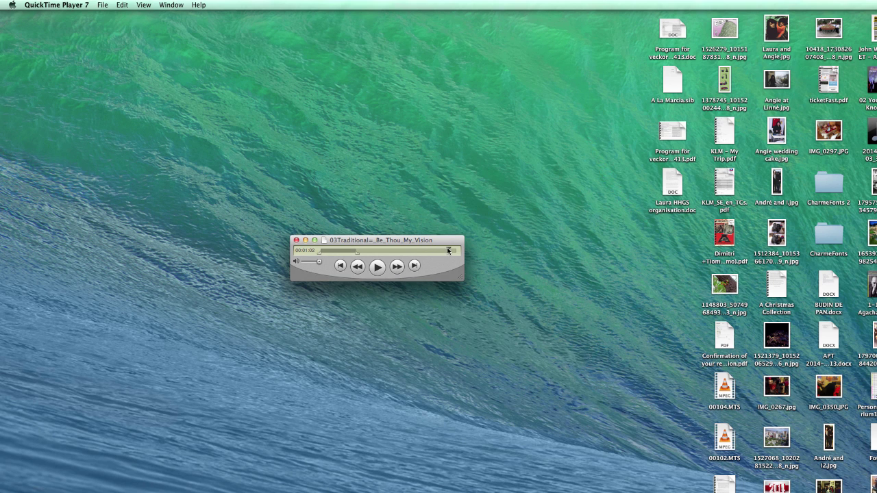
{"action": "left_click", "coordinate": [377, 267]}
{"action": "left_click", "coordinate": [377, 266]}
{"action": "left_click", "coordinate": [377, 267]}
- Close the QuickTime player window and quit Sibelius 6
{"action": "left_click", "coordinate": [297, 240]}
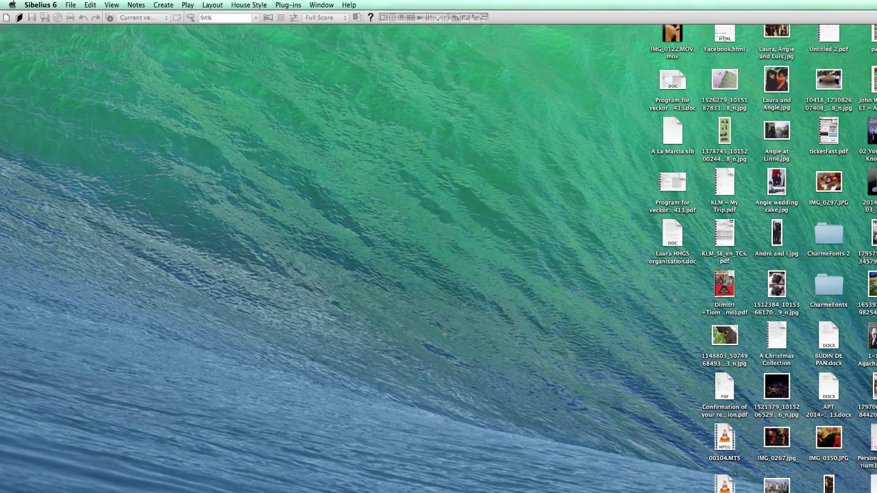
{"action": "left_click", "coordinate": [69, 5]}
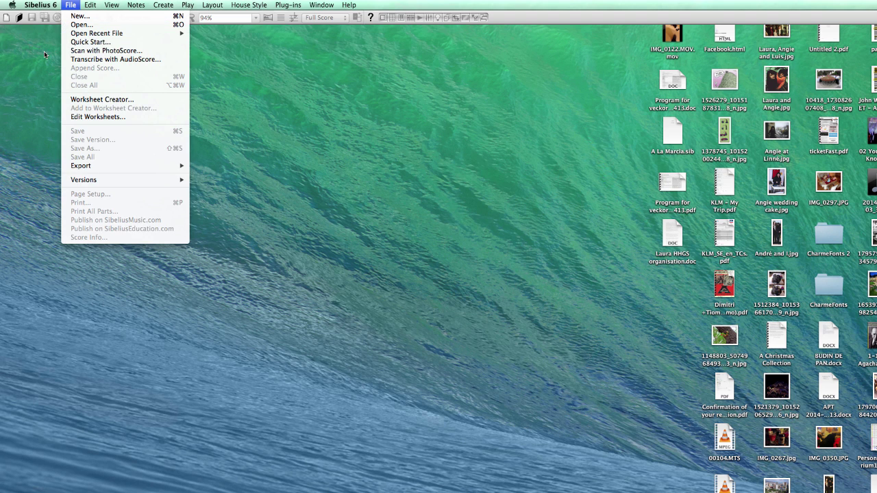
{"action": "mouse_move", "coordinate": [45, 5]}
{"action": "left_click", "coordinate": [43, 85]}
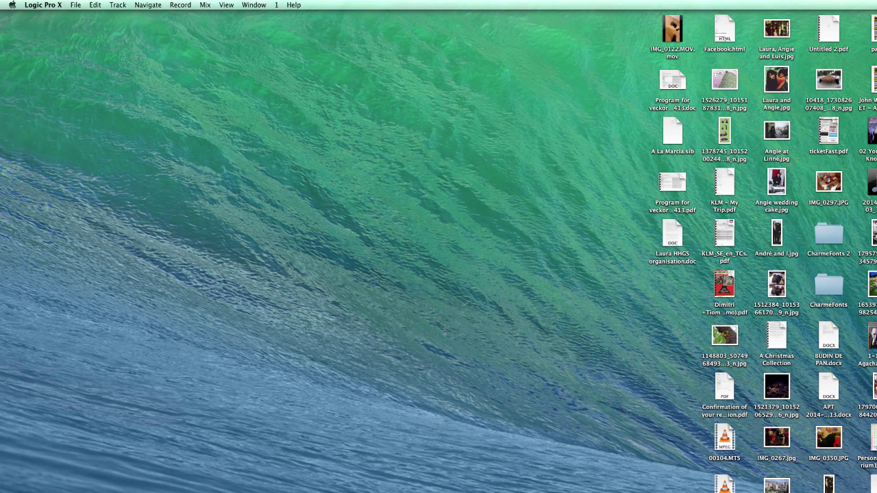
- Open 03Traditional=_Be_Thou_My_Vision from the Desktop in Logic Pro X
{"action": "left_click", "coordinate": [75, 5]}
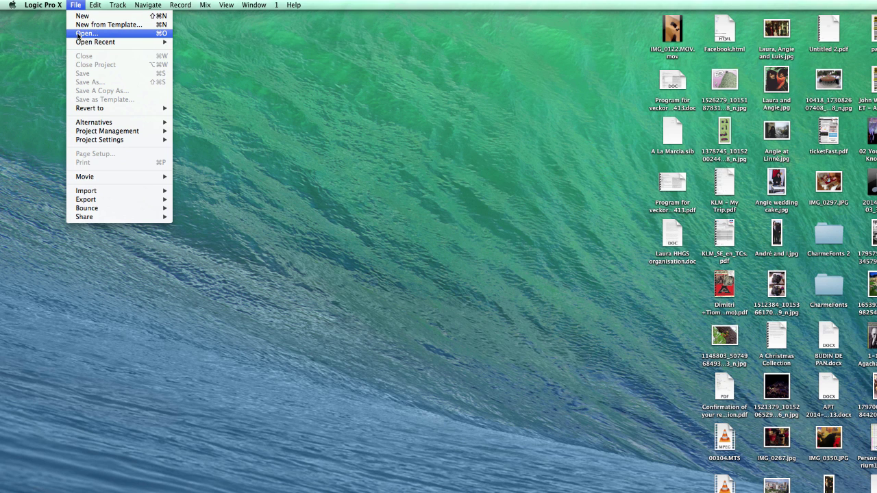
{"action": "left_click", "coordinate": [85, 33]}
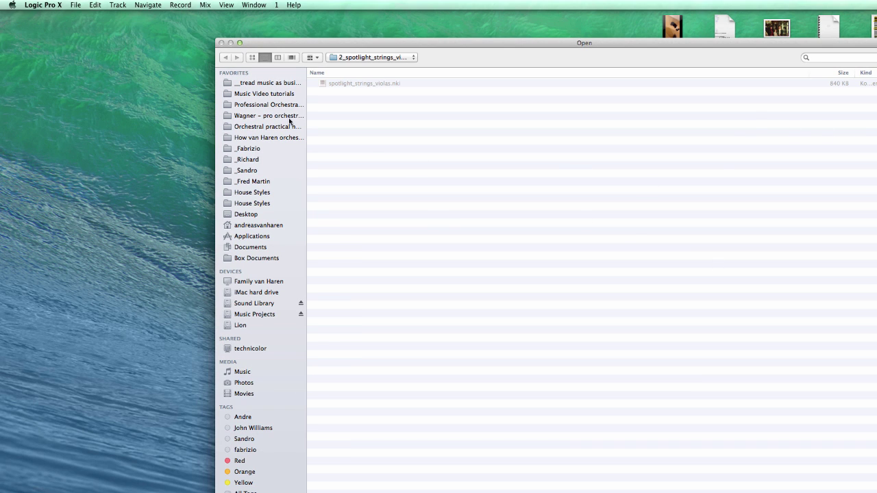
{"action": "left_click", "coordinate": [247, 215]}
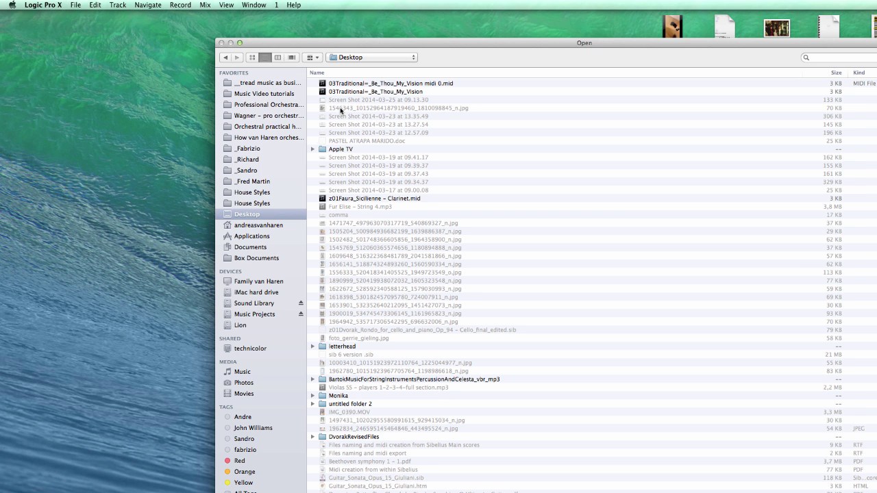
{"action": "left_click", "coordinate": [396, 93]}
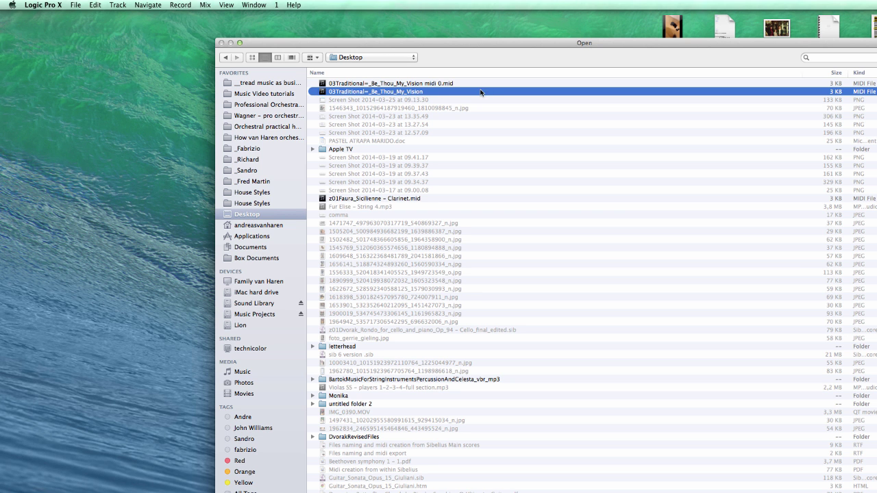
{"action": "key", "text": "Return"}
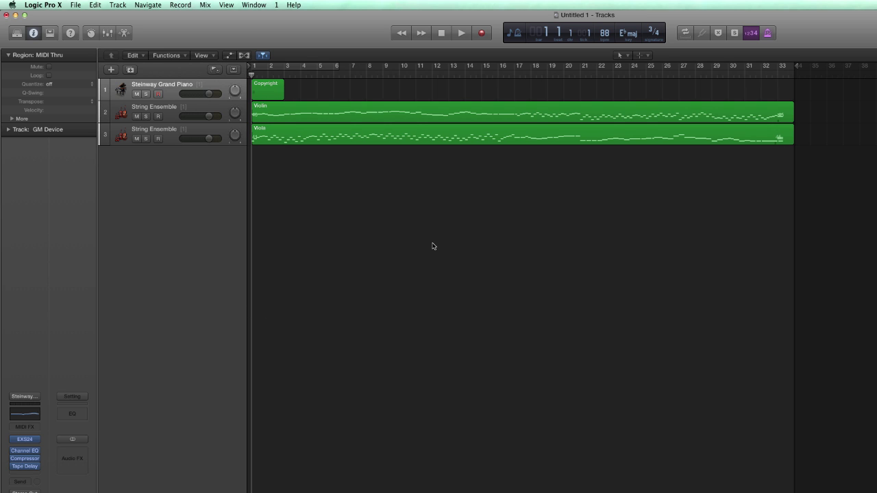
- Replace the first track's instrument with Kontakt 5 and place its window below the tracks
{"action": "mouse_move", "coordinate": [29, 443]}
{"action": "left_click", "coordinate": [36, 443]}
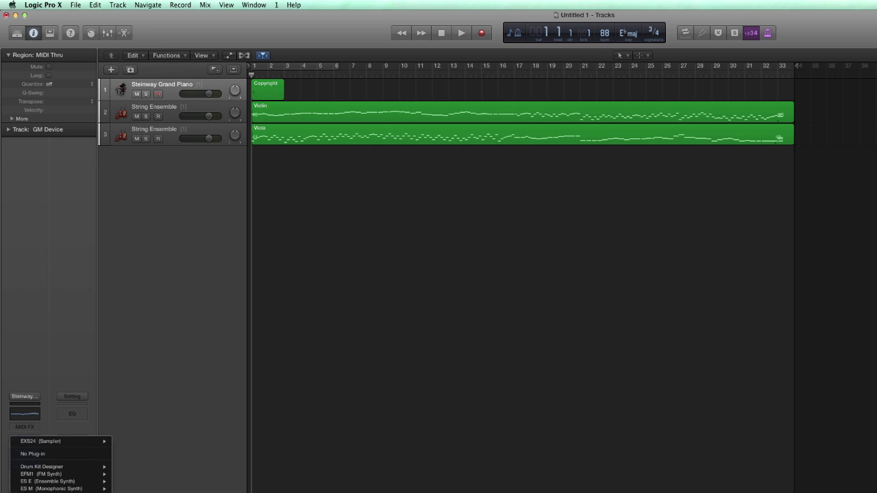
{"action": "left_click", "coordinate": [300, 474]}
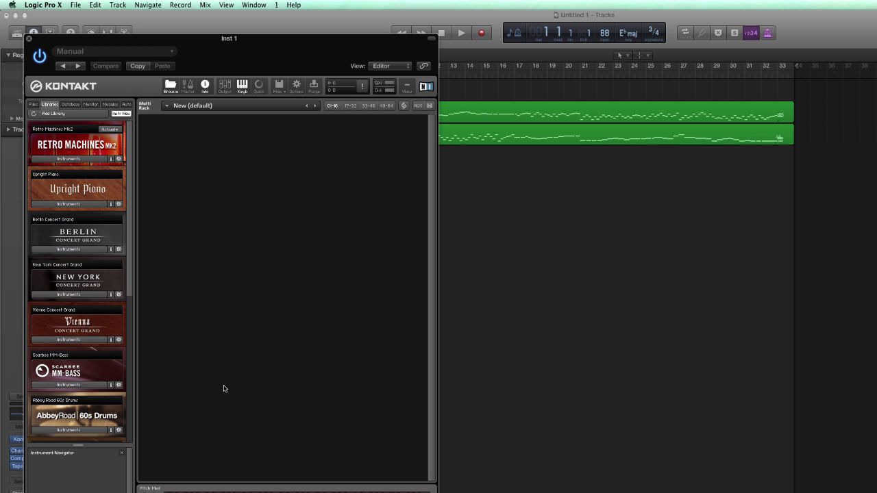
{"action": "left_click_drag", "start_coordinate": [175, 48], "coordinate": [456, 182]}
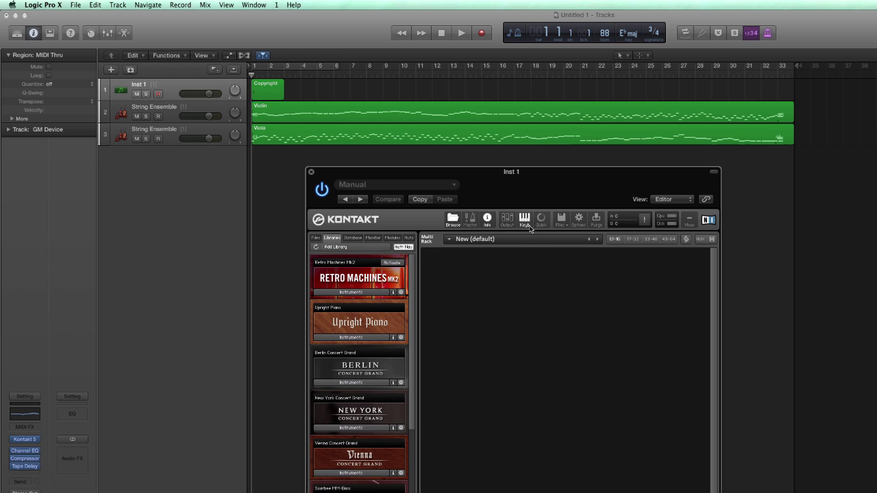
- Load spotlight_strings_violins from Kontakt's recent instruments
{"action": "left_click", "coordinate": [560, 220]}
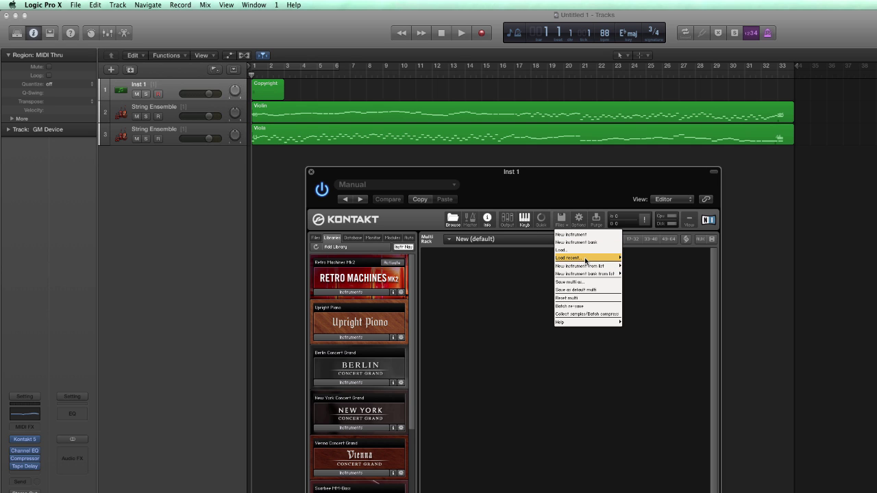
{"action": "mouse_move", "coordinate": [585, 260]}
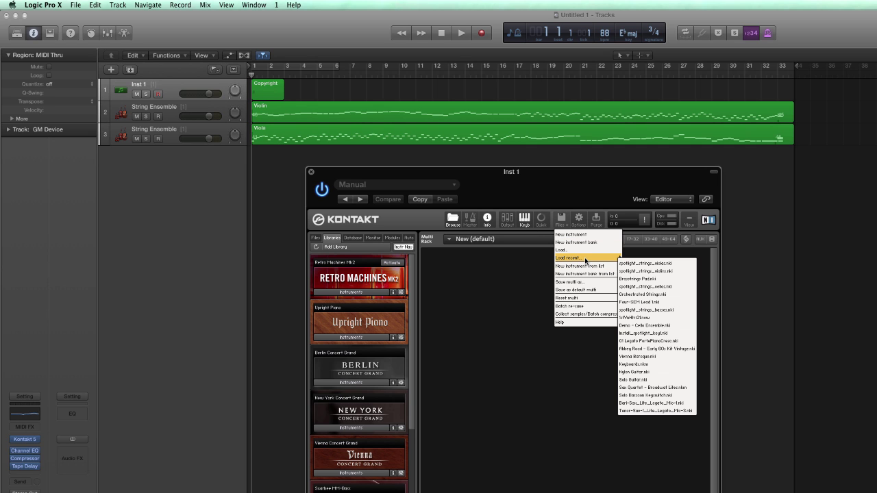
{"action": "left_click", "coordinate": [676, 271]}
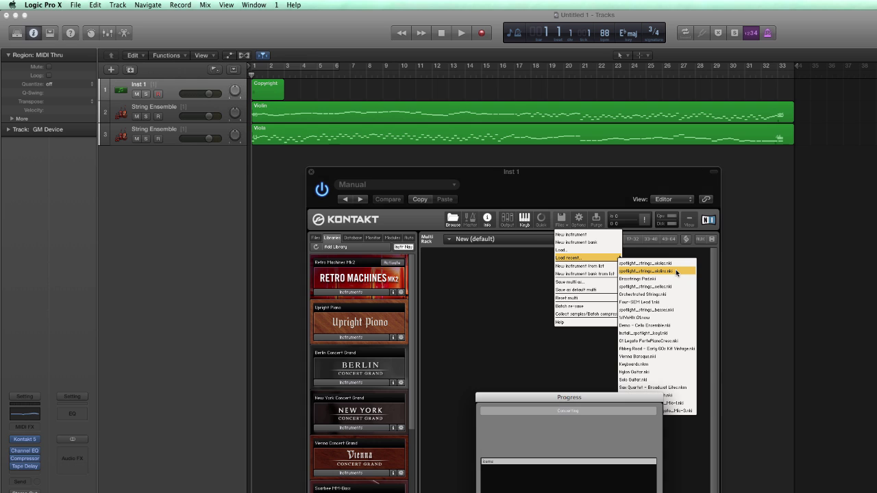
{"action": "left_click", "coordinate": [471, 180]}
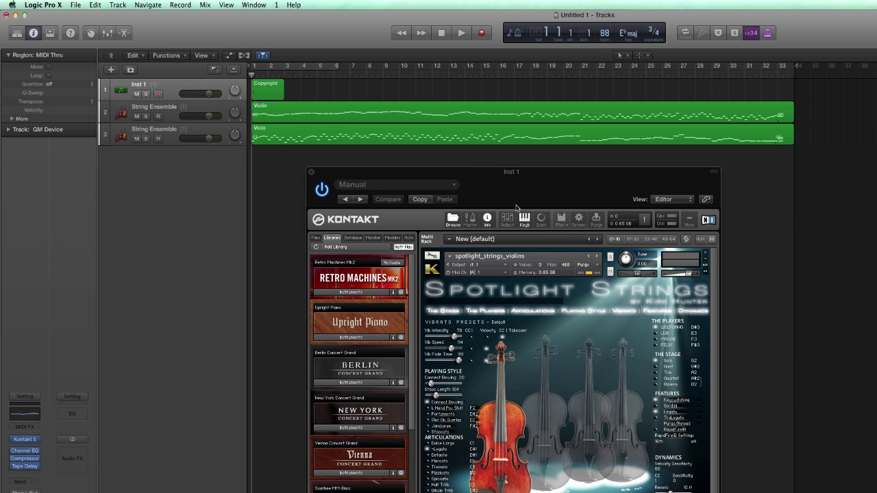
{"action": "left_click_drag", "start_coordinate": [471, 180], "coordinate": [696, 144]}
- Set Kontakt as the Viola track's instrument
{"action": "left_click", "coordinate": [184, 130]}
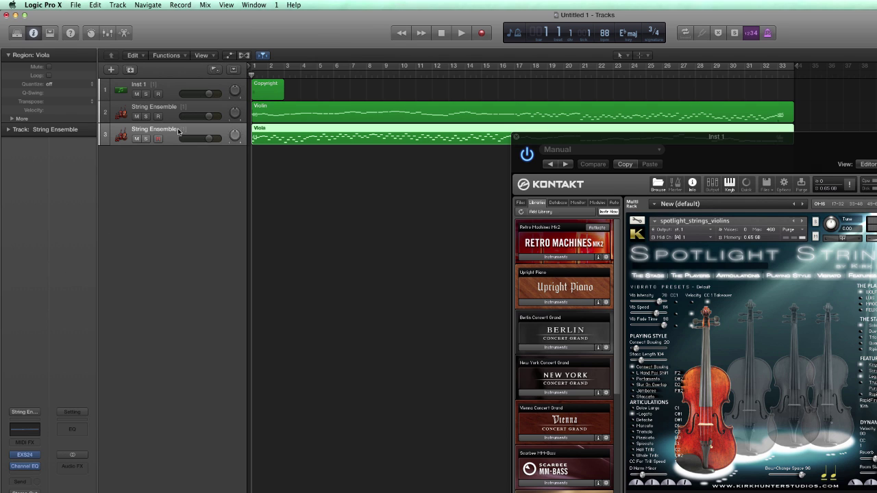
{"action": "left_click", "coordinate": [37, 455]}
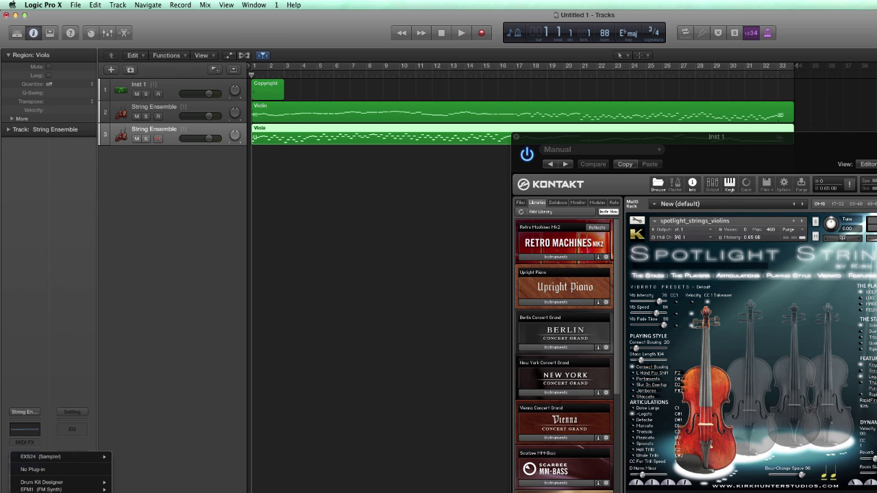
{"action": "left_click", "coordinate": [61, 491]}
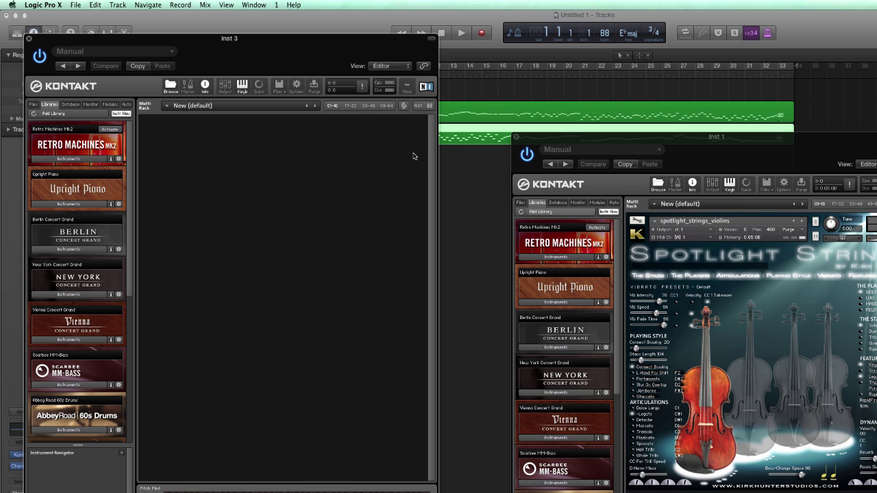
- Load spotlight_strings_violas, then arrange the violas and violins Kontakt windows side by side
{"action": "left_click", "coordinate": [279, 86]}
{"action": "mouse_move", "coordinate": [291, 125]}
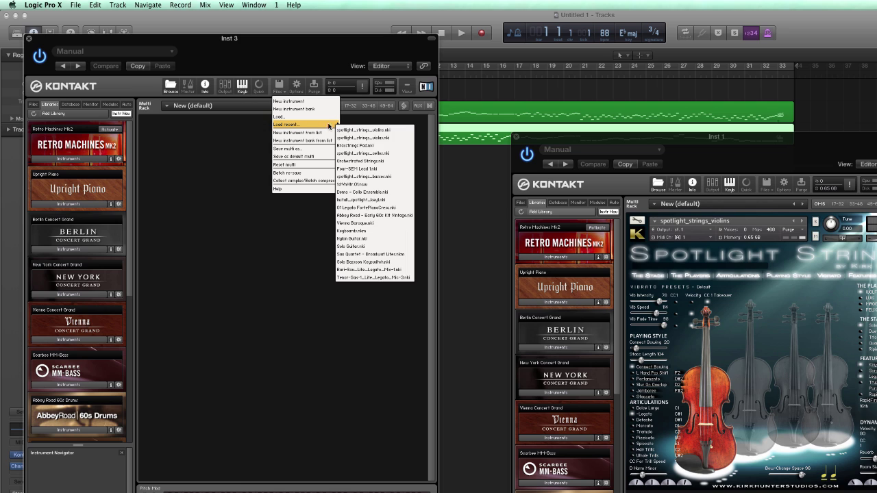
{"action": "left_click", "coordinate": [389, 137]}
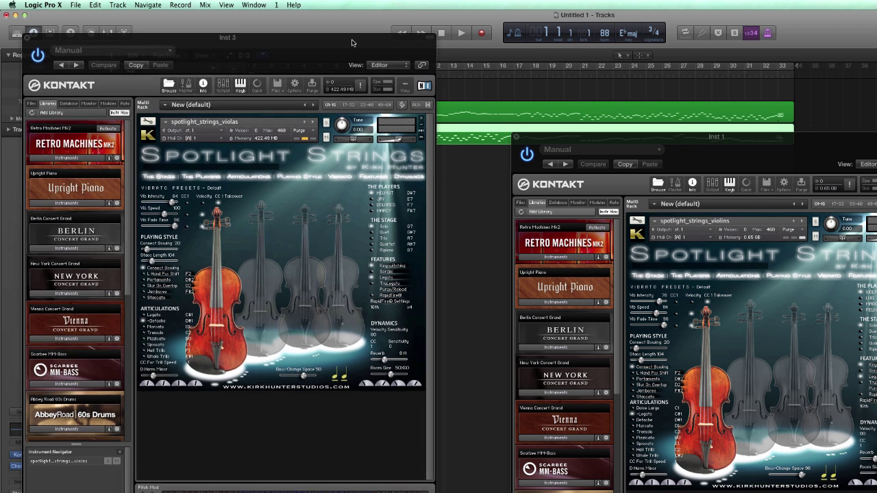
{"action": "left_click_drag", "start_coordinate": [351, 44], "coordinate": [682, 200]}
{"action": "left_click_drag", "start_coordinate": [651, 144], "coordinate": [139, 149]}
{"action": "left_click_drag", "start_coordinate": [483, 196], "coordinate": [598, 125]}
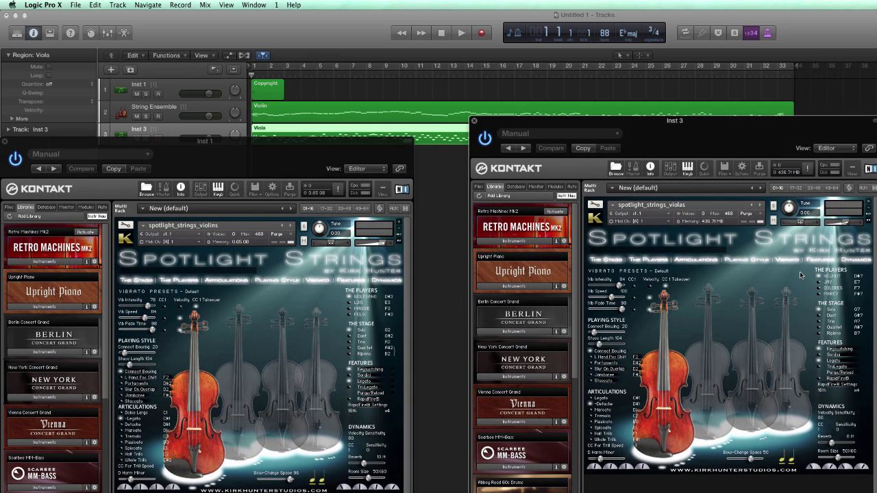
- Start playback and audition the Helmut, Jiny and Dolores viola players, ending with Helmut on
{"action": "key", "text": "space"}
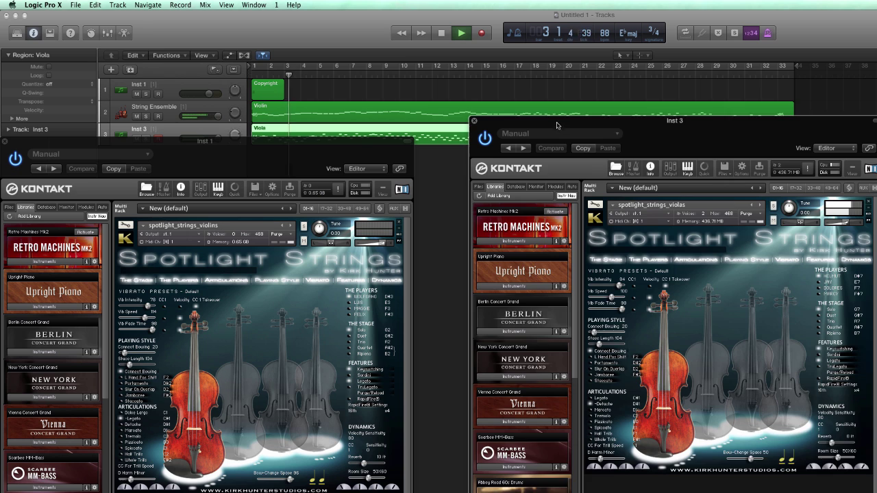
{"action": "left_click_drag", "start_coordinate": [556, 123], "coordinate": [512, 117]}
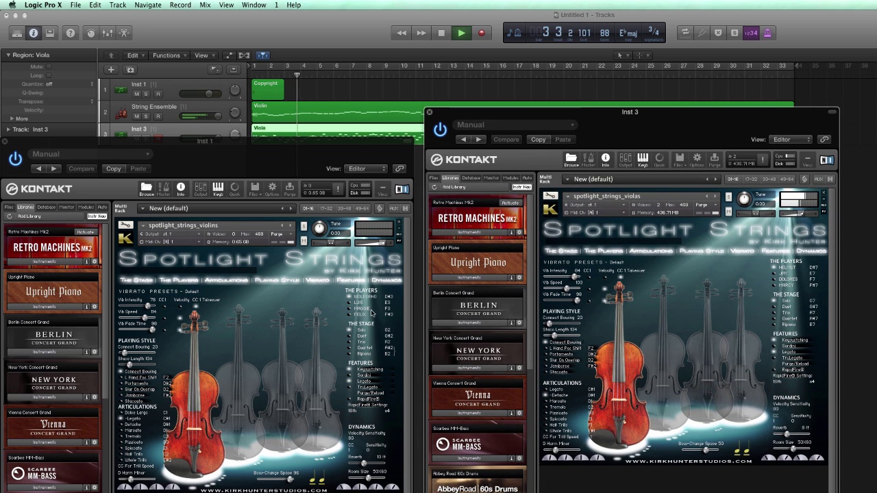
{"action": "left_click", "coordinate": [774, 279]}
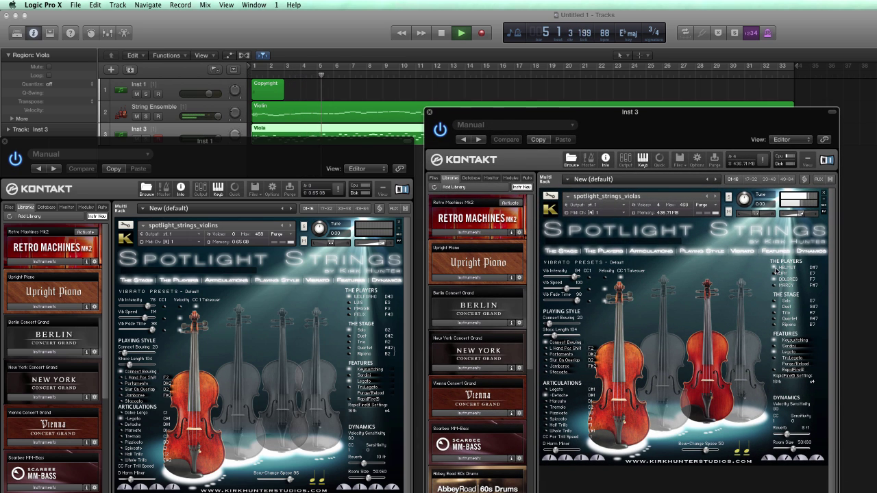
{"action": "left_click", "coordinate": [775, 269]}
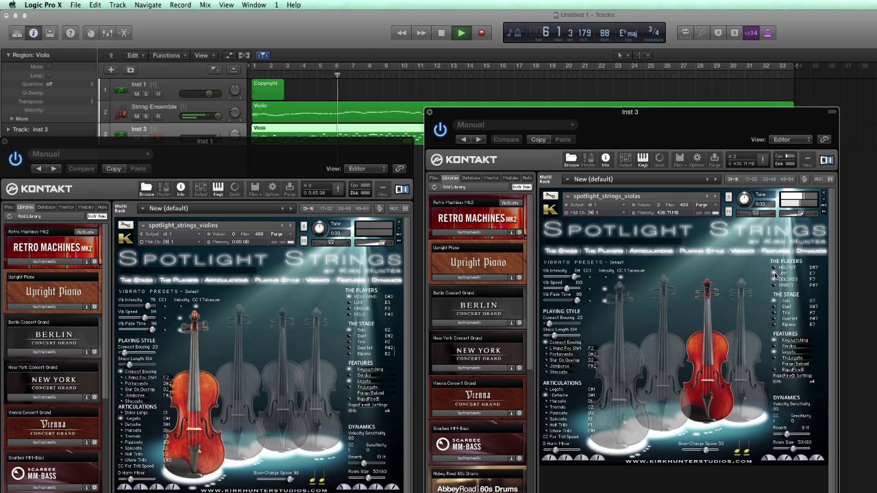
{"action": "left_click", "coordinate": [775, 275]}
{"action": "left_click", "coordinate": [775, 274]}
{"action": "left_click", "coordinate": [775, 279]}
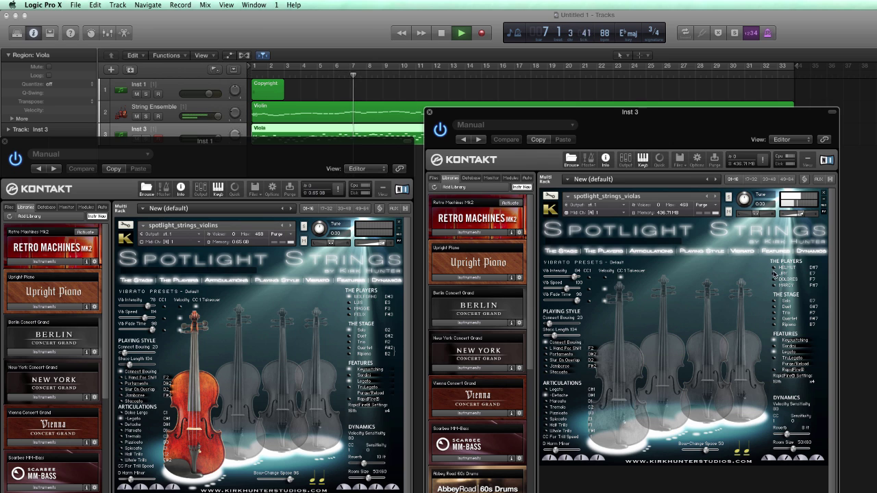
{"action": "left_click", "coordinate": [775, 269]}
- Audition the four violin players, leaving only the first violin player enabled
{"action": "left_click", "coordinate": [246, 395]}
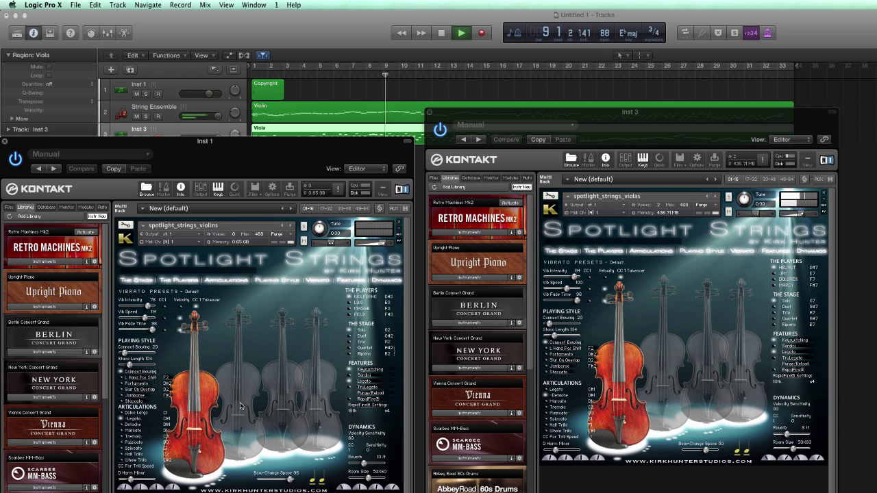
{"action": "left_click", "coordinate": [239, 319]}
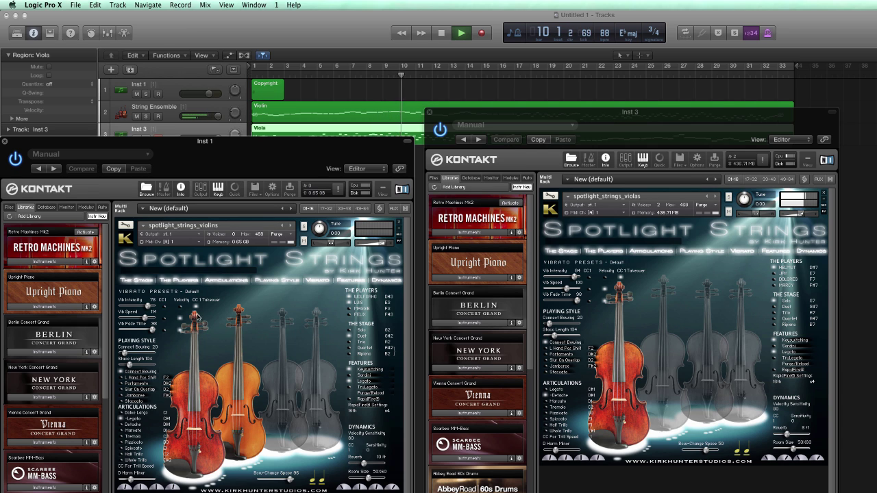
{"action": "left_click", "coordinate": [280, 317]}
{"action": "left_click", "coordinate": [317, 317]}
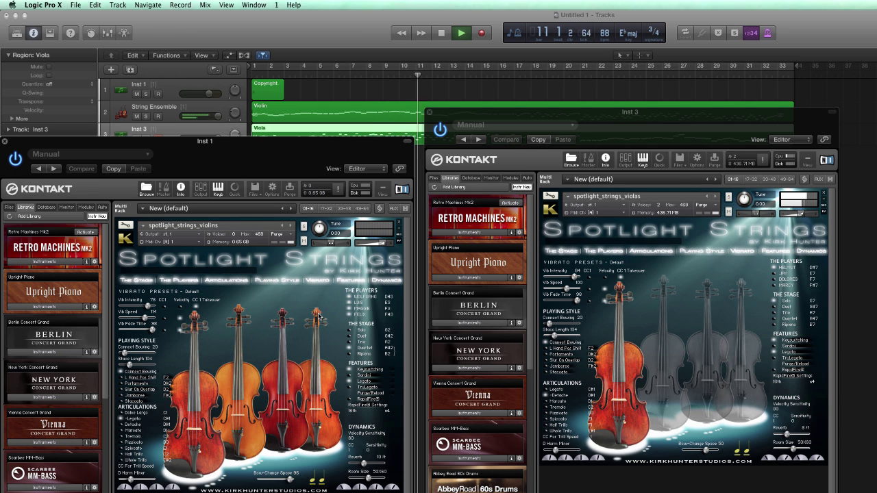
{"action": "left_click", "coordinate": [350, 297]}
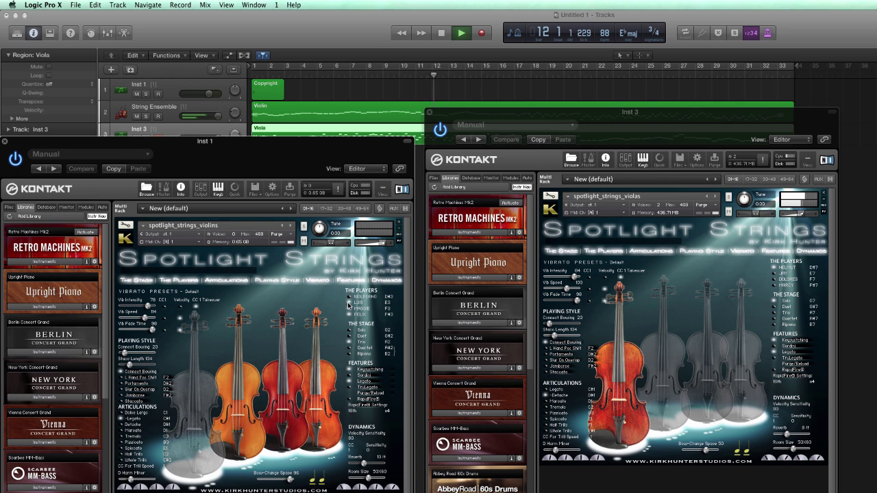
{"action": "left_click", "coordinate": [349, 303]}
{"action": "left_click", "coordinate": [348, 308]}
{"action": "left_click", "coordinate": [349, 298]}
{"action": "left_click", "coordinate": [350, 314]}
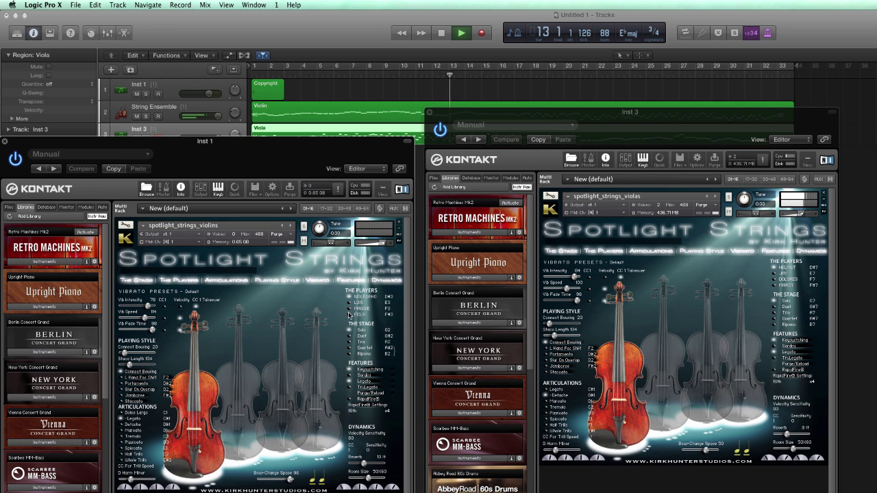
- Try the stage options, settling on Solo for the violins and Quartet for the violas
{"action": "left_click", "coordinate": [348, 336]}
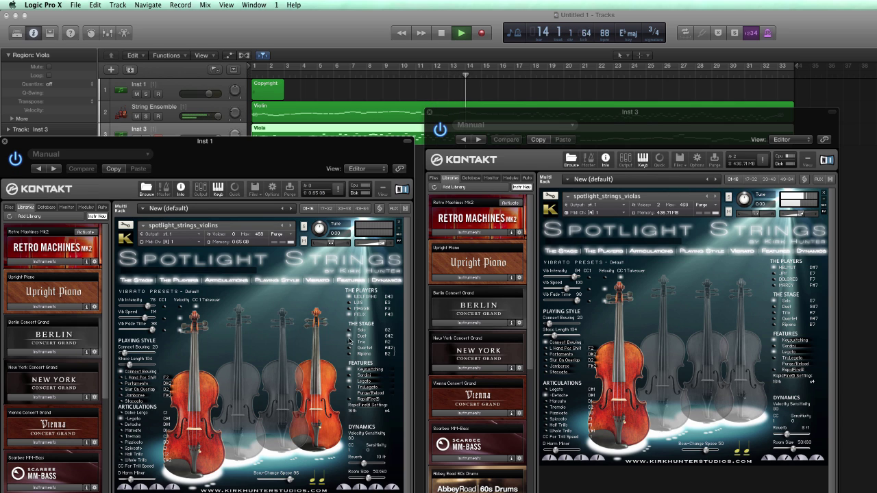
{"action": "left_click", "coordinate": [349, 342]}
{"action": "left_click", "coordinate": [349, 347]}
{"action": "left_click", "coordinate": [350, 330]}
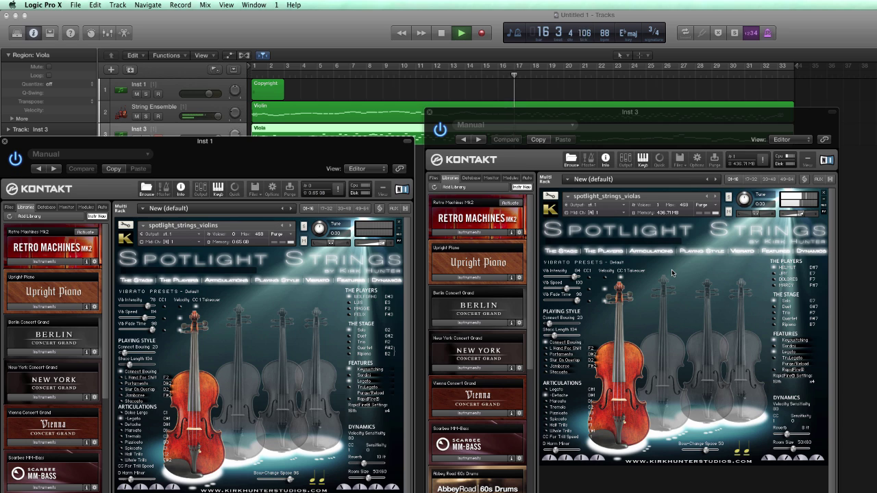
{"action": "left_click", "coordinate": [775, 308]}
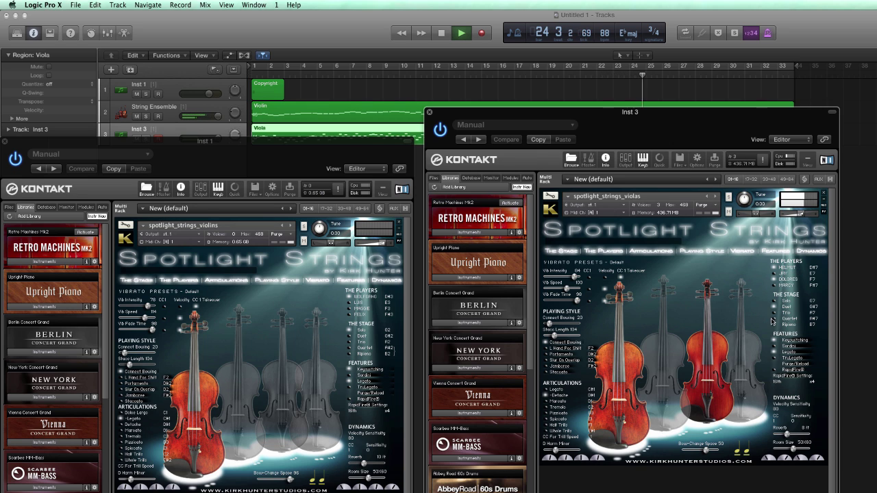
{"action": "left_click", "coordinate": [773, 319]}
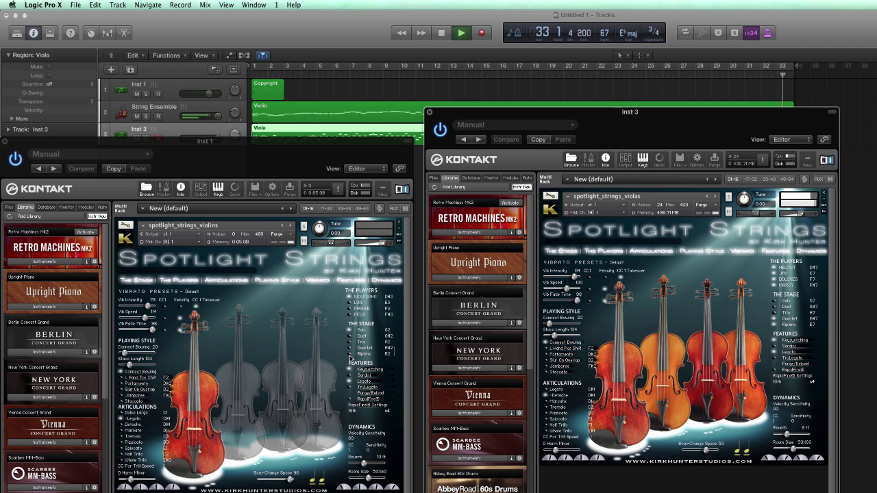
- Stop playback, keep the violins stage on Solo and switch the violas stage to Duet
{"action": "left_click", "coordinate": [354, 359]}
{"action": "key", "text": "space"}
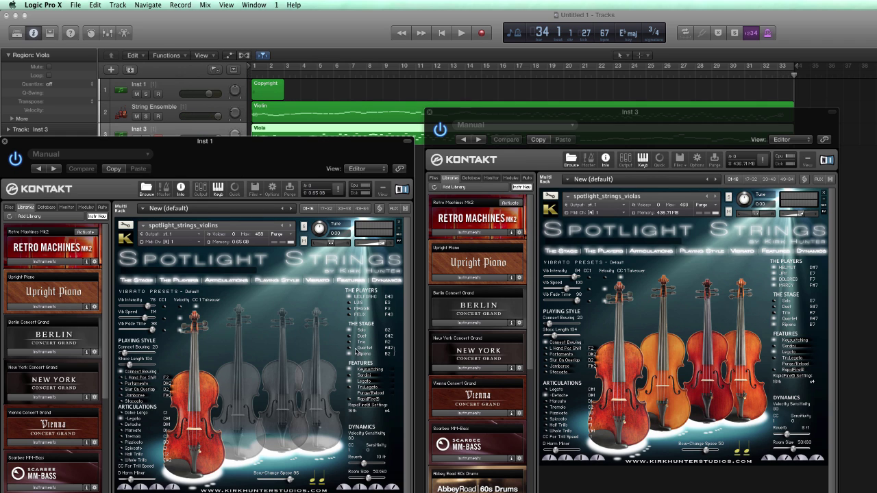
{"action": "left_click", "coordinate": [350, 348]}
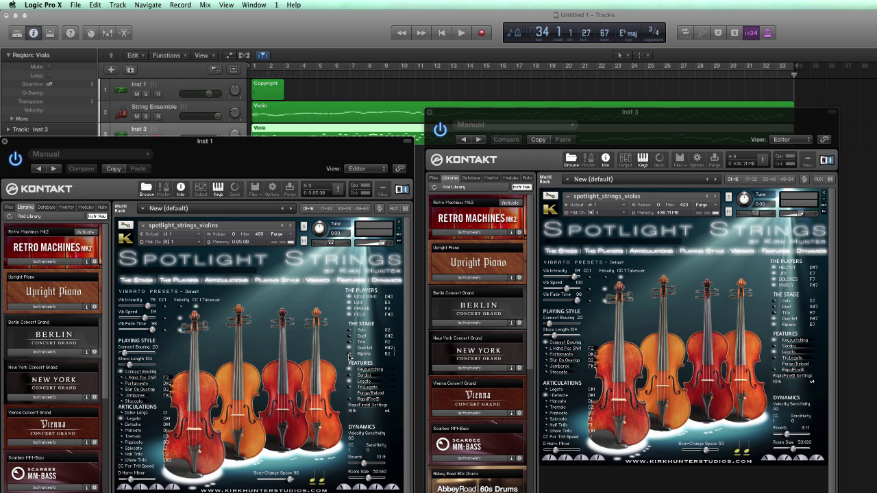
{"action": "left_click", "coordinate": [350, 333]}
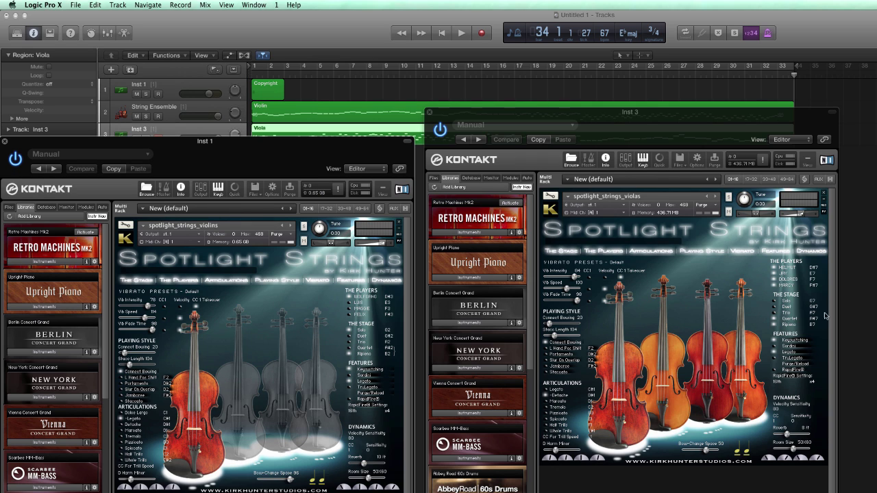
{"action": "left_click", "coordinate": [776, 303]}
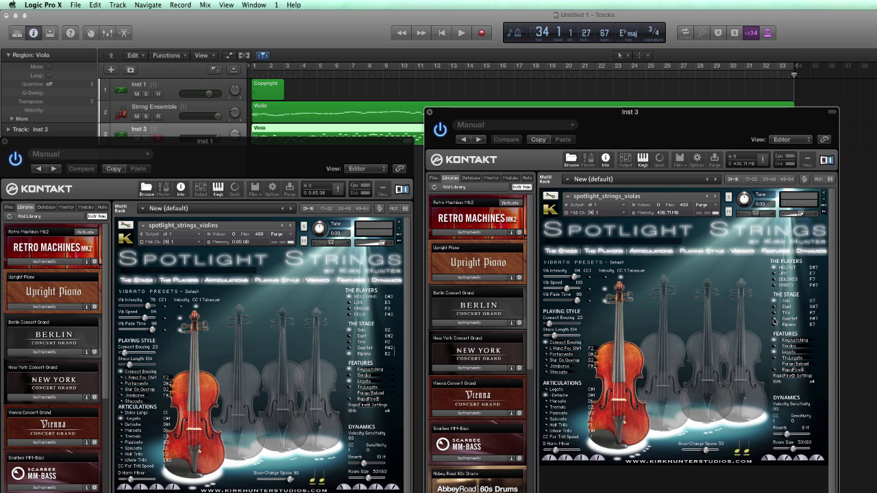
{"action": "left_click", "coordinate": [774, 320]}
{"action": "left_click", "coordinate": [775, 306]}
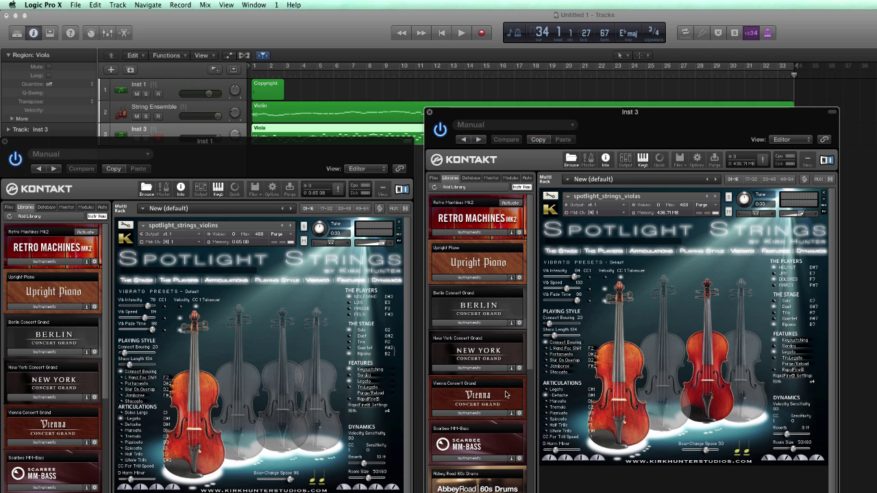
- Replay the arrangement from bar 1 and stop it at bar 6
{"action": "key", "text": "Return"}
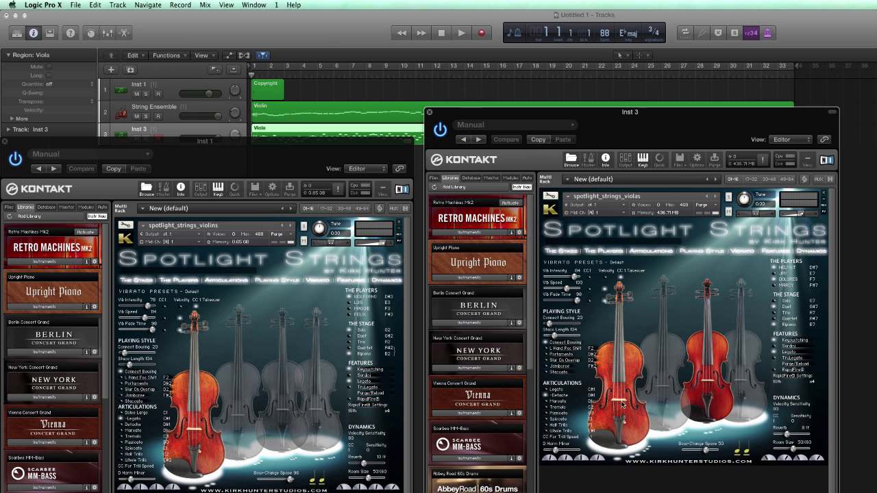
{"action": "key", "text": "space"}
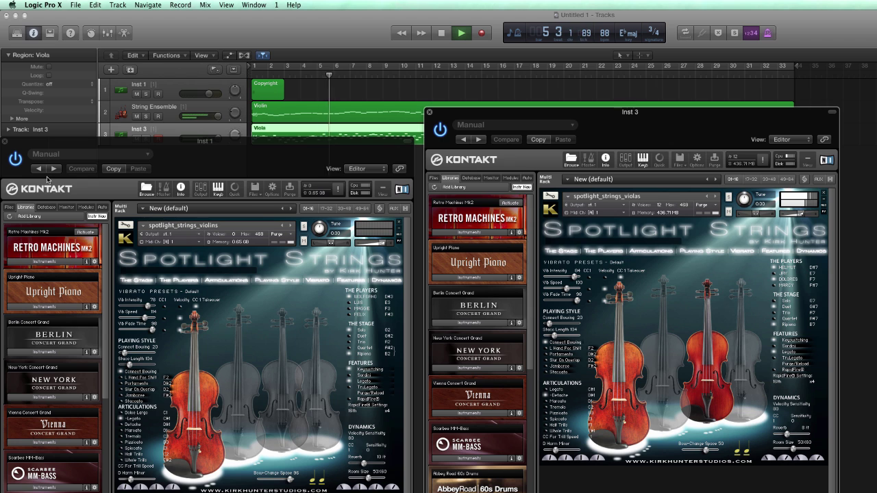
{"action": "key", "text": "space"}
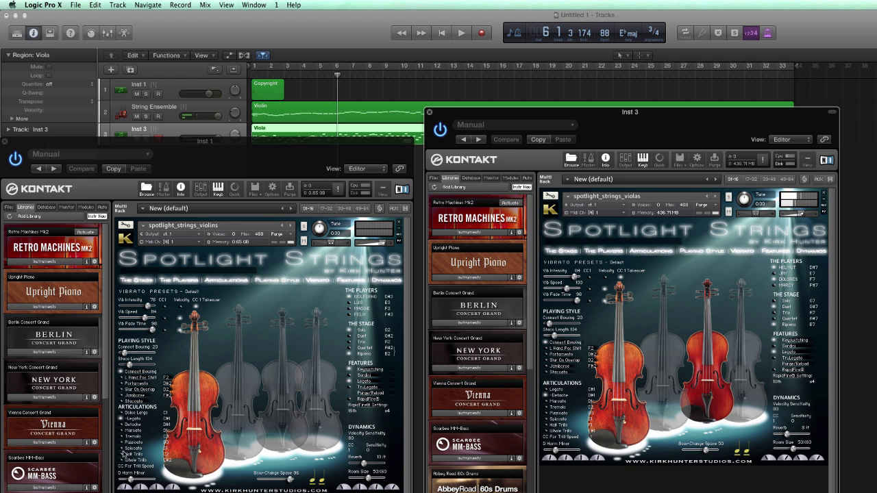
- Place the violins Kontakt window at top left with the violas window beside it
{"action": "left_click_drag", "start_coordinate": [556, 120], "coordinate": [620, 82]}
{"action": "left_click_drag", "start_coordinate": [266, 147], "coordinate": [293, 36]}
{"action": "left_click_drag", "start_coordinate": [535, 75], "coordinate": [486, 34]}
{"action": "left_click_drag", "start_coordinate": [377, 39], "coordinate": [366, 43]}
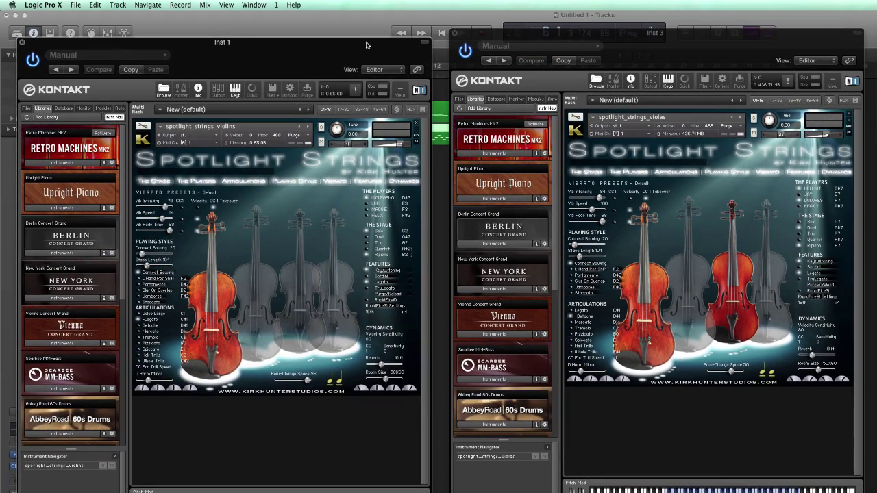
{"action": "left_click_drag", "start_coordinate": [551, 38], "coordinate": [548, 46]}
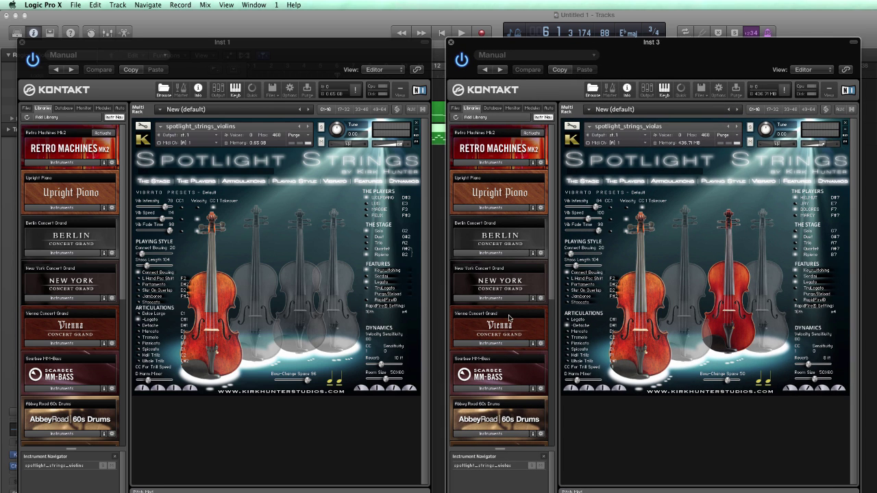
{"action": "left_click", "coordinate": [268, 463]}
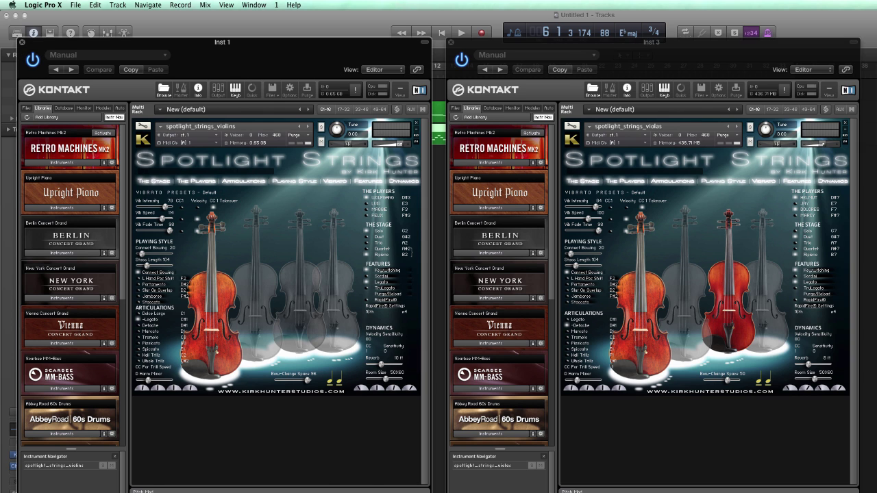
{"action": "left_click_drag", "start_coordinate": [254, 40], "coordinate": [261, 39]}
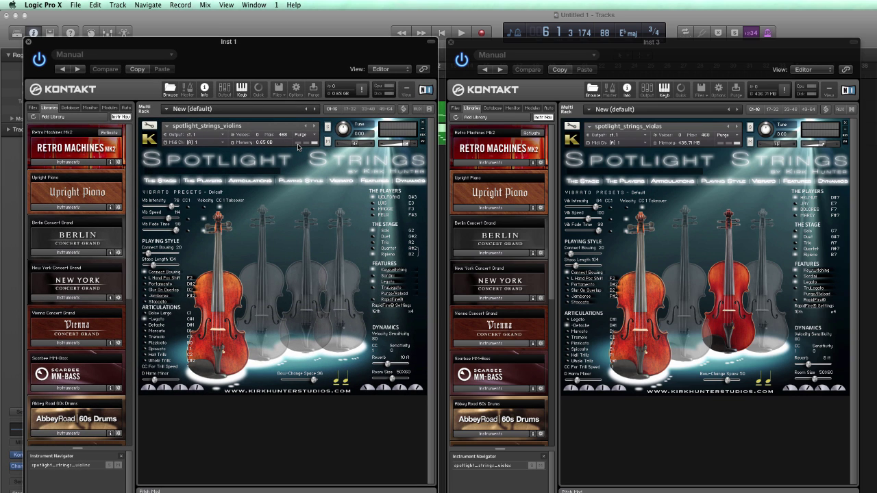